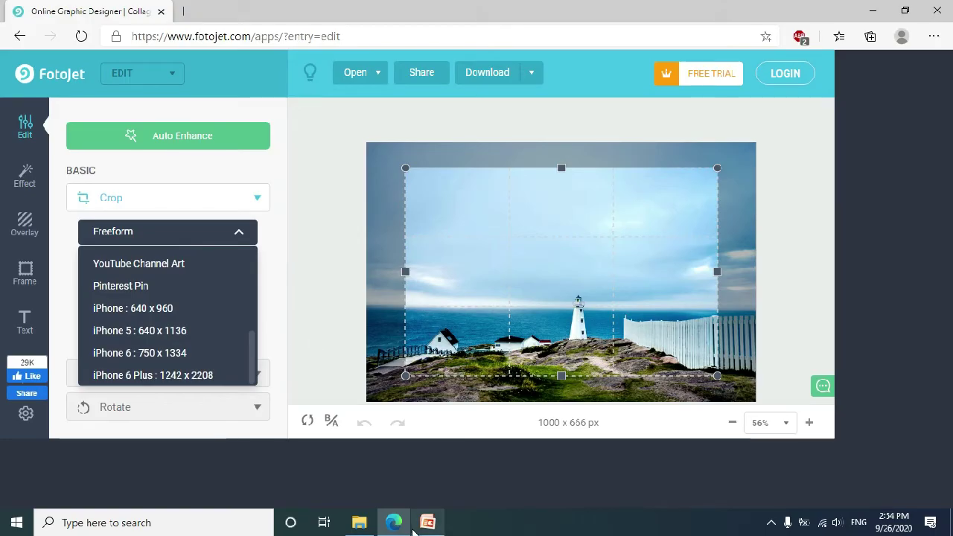
Switch to the PowerPoint presentation and examine slide 6, the Crop slide about entering photo dimensions manually, line by line.
key("Down")
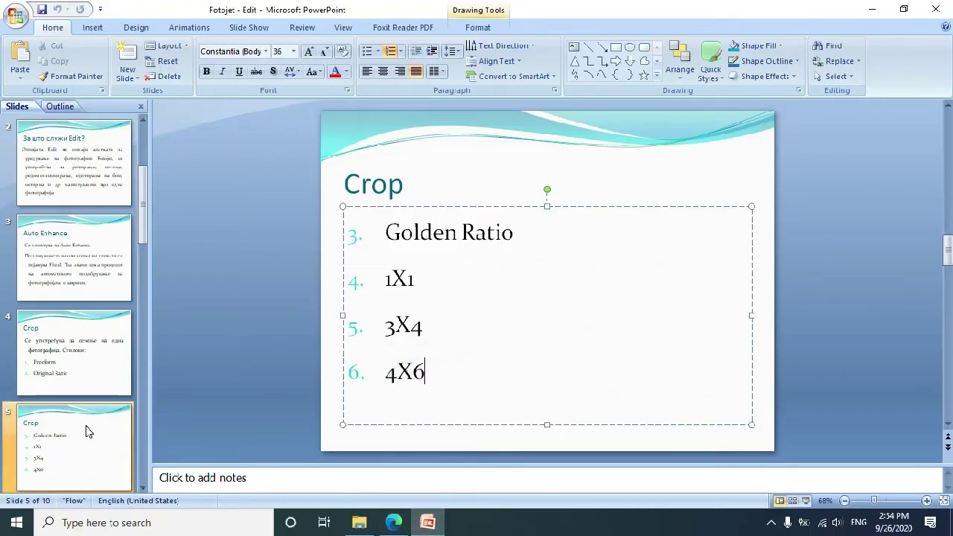
left_click(84, 430)
key("Down")
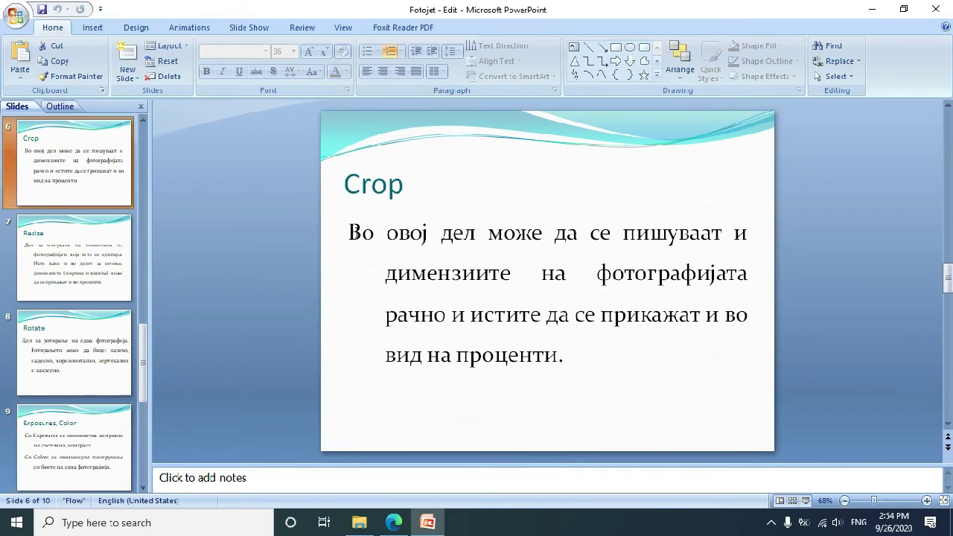
left_click_drag(355, 229, 684, 219)
left_click_drag(741, 222, 751, 223)
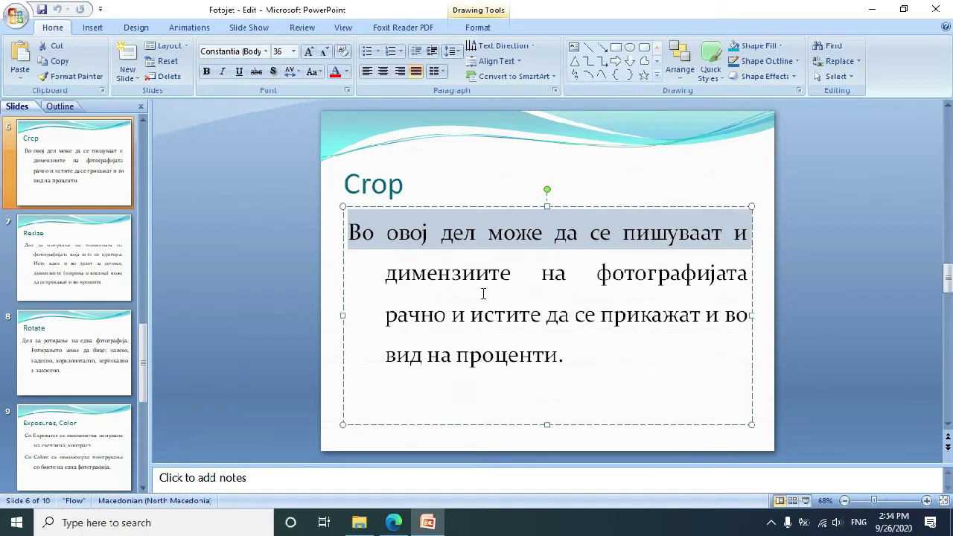
left_click_drag(385, 273, 669, 264)
left_click_drag(392, 314, 751, 313)
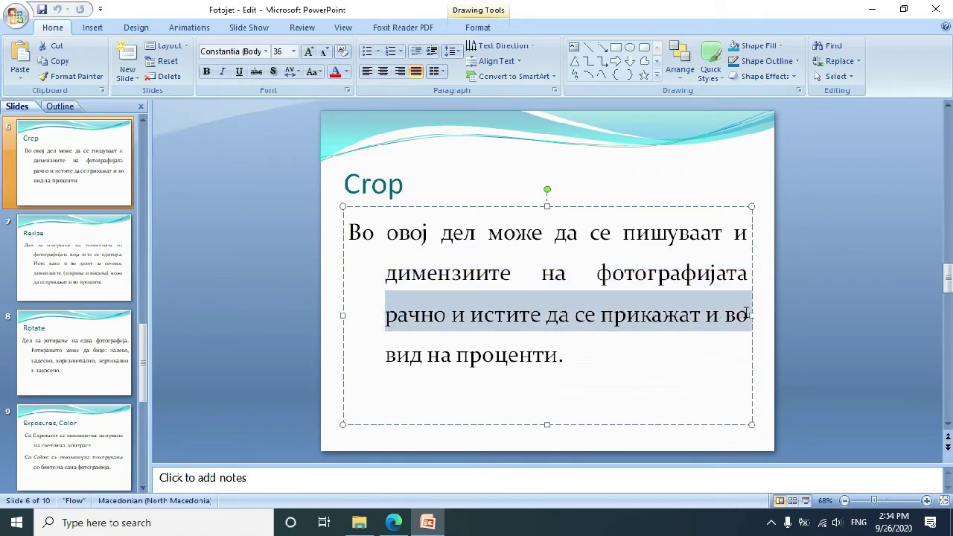
left_click_drag(388, 359, 566, 350)
Switch to FotoJet and set the crop area to the 3 x 4 ratio with a width of 250.
left_click(395, 521)
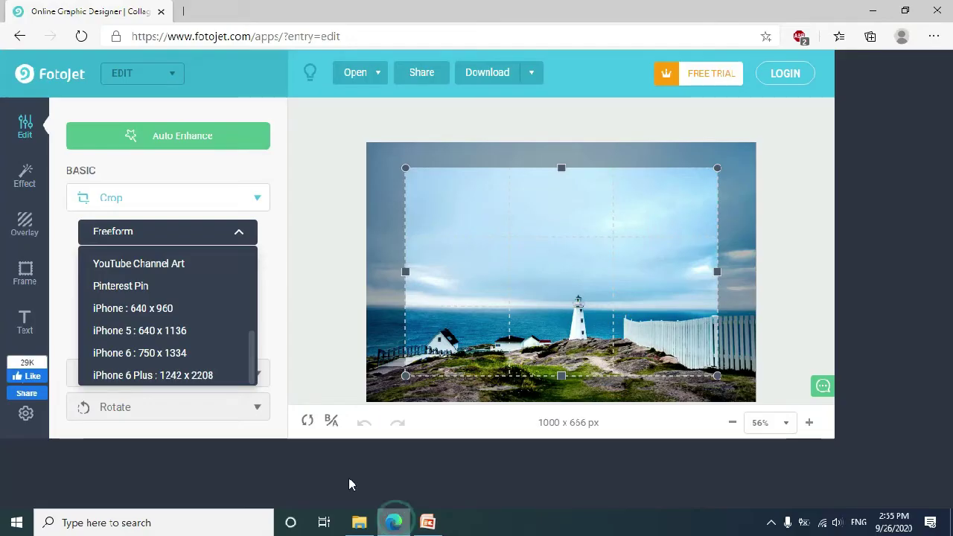
scroll(166, 287, "up", 3)
scroll(167, 287, "up", 2)
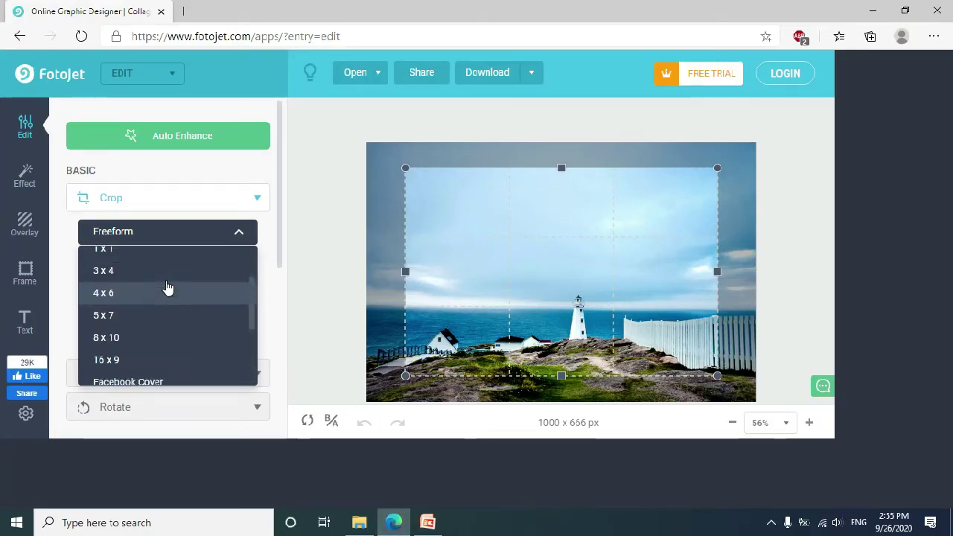
left_click(167, 283)
double_click(128, 265)
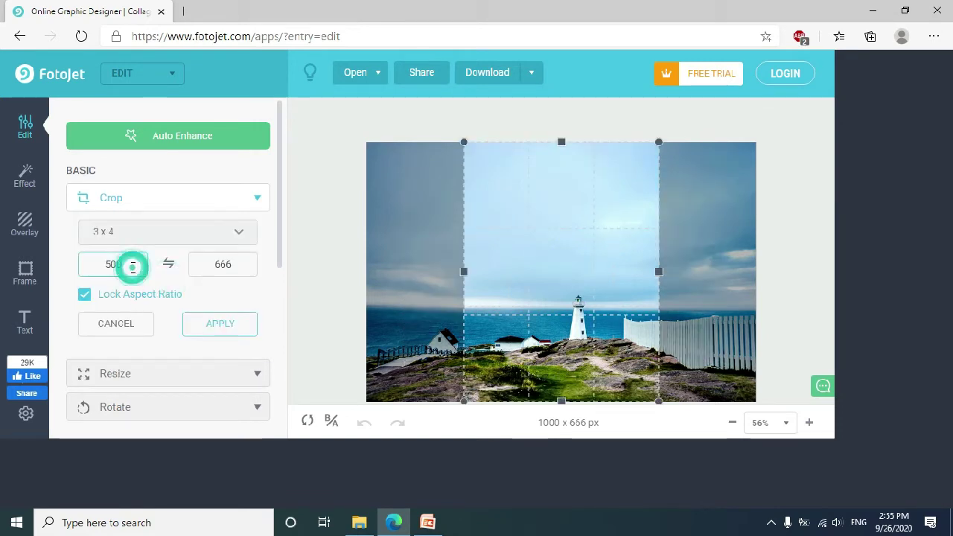
type("2")
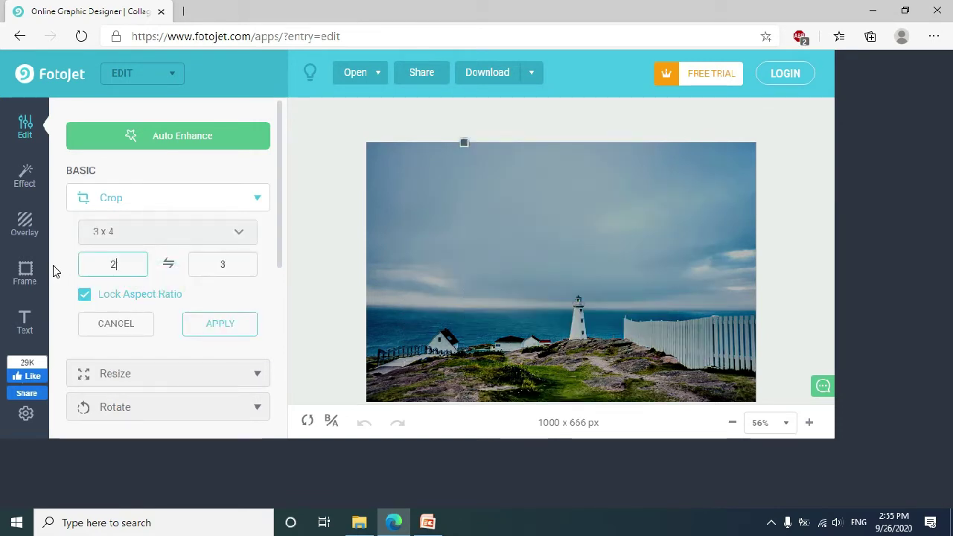
type("50")
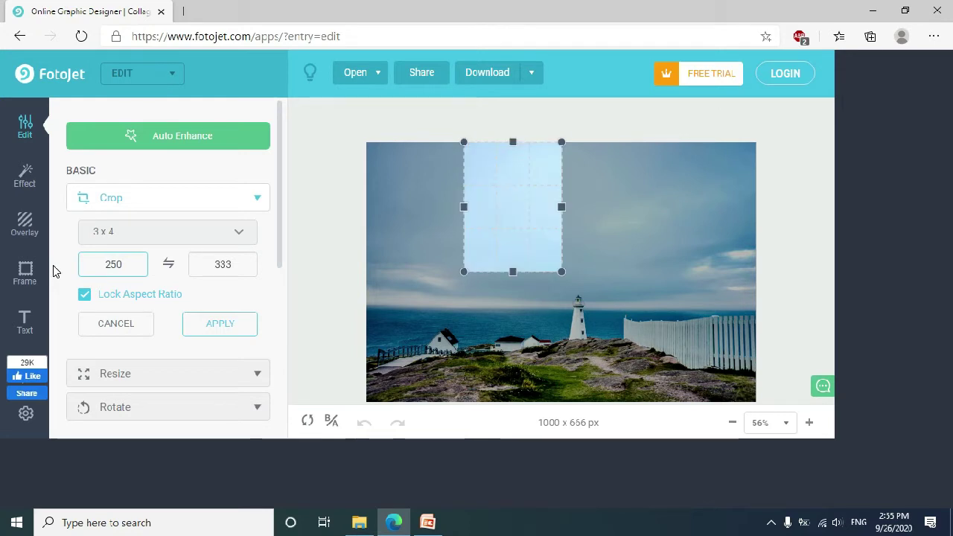
Turn off the crop's Lock Aspect Ratio option and activate the height value for editing.
left_click(84, 292)
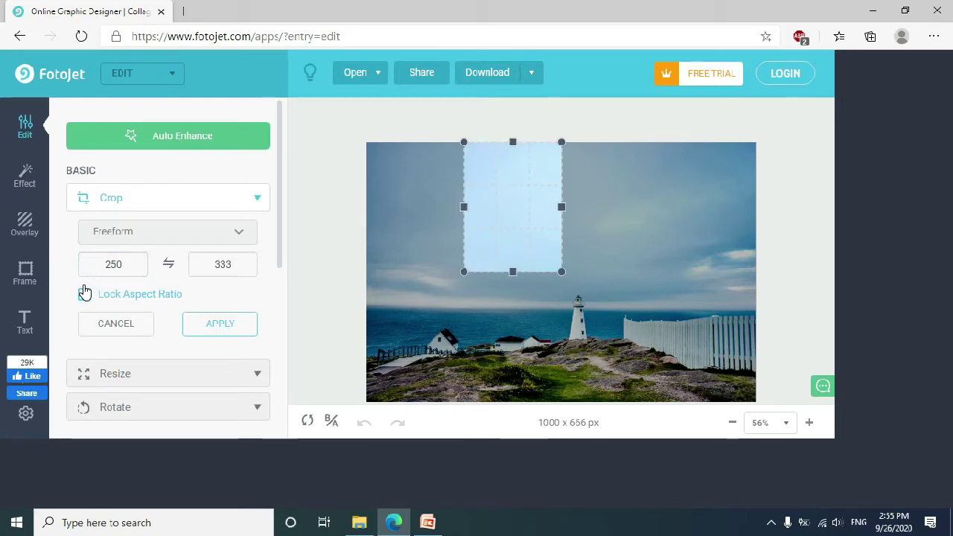
left_click(87, 295)
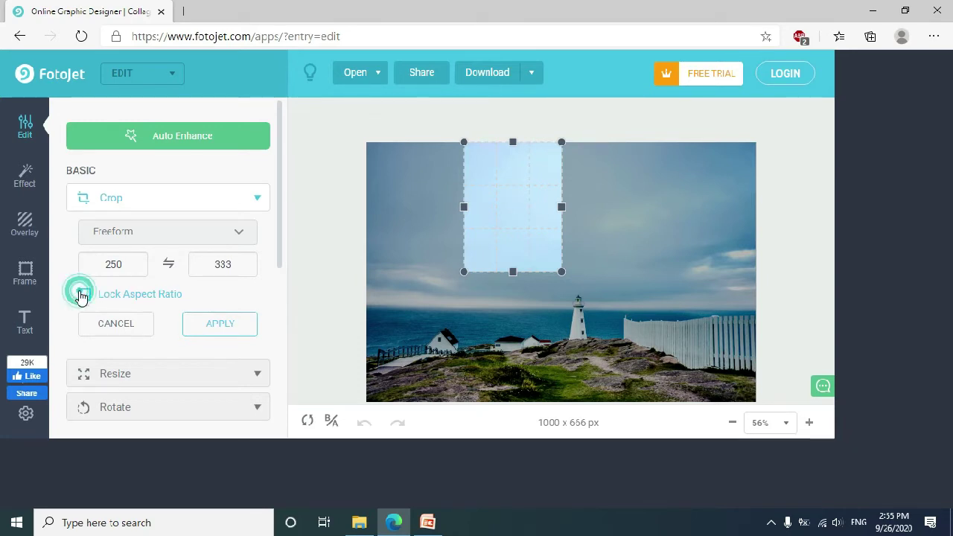
left_click(216, 265)
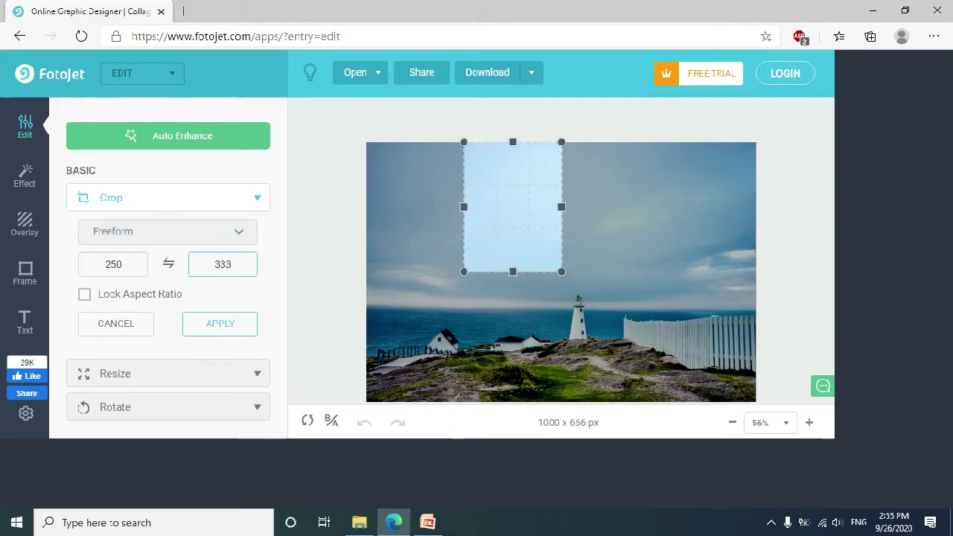
Switch to PowerPoint and delete "и истите да се прикажат и во вид на проценти" from slide 6, ending the sentence after "рачно.".
left_click(421, 520)
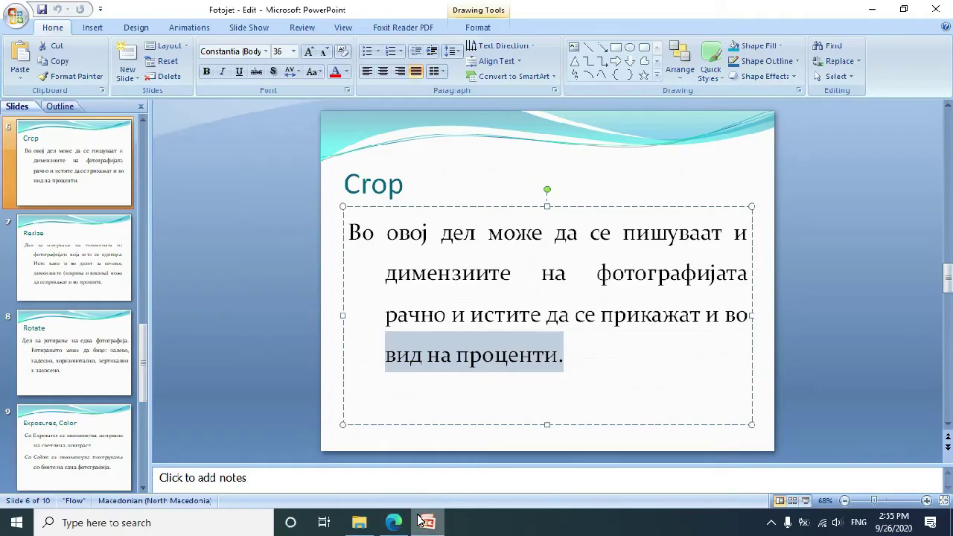
left_click(511, 311)
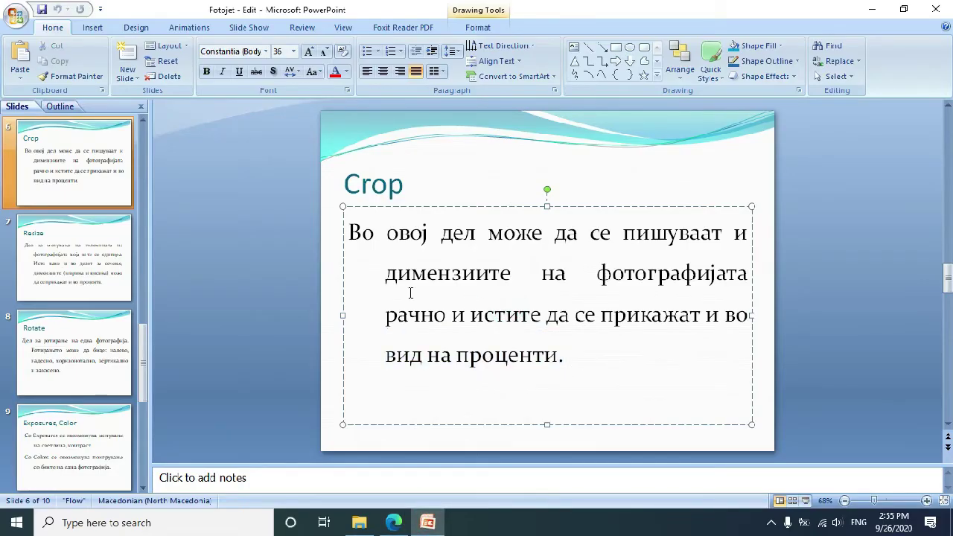
left_click_drag(456, 319, 638, 358)
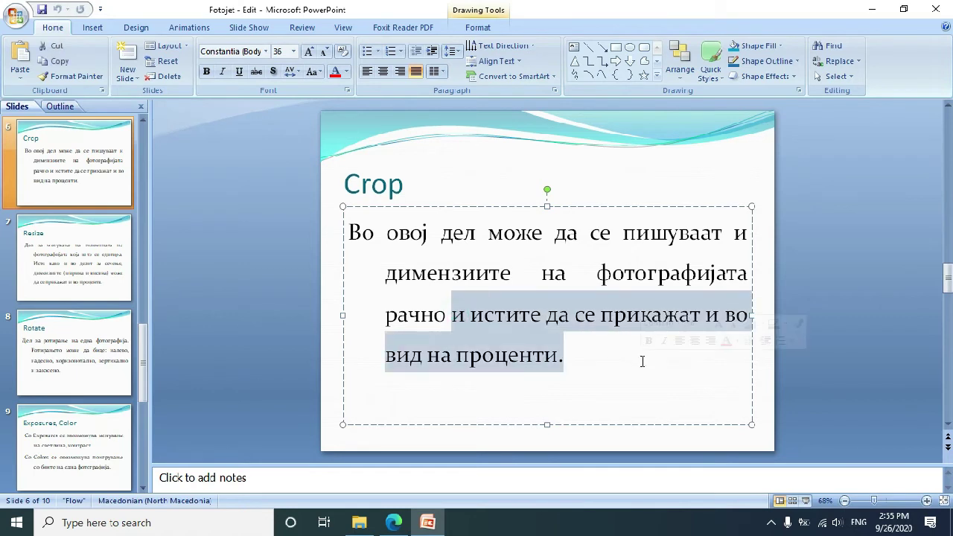
key("BackSpace")
type(".")
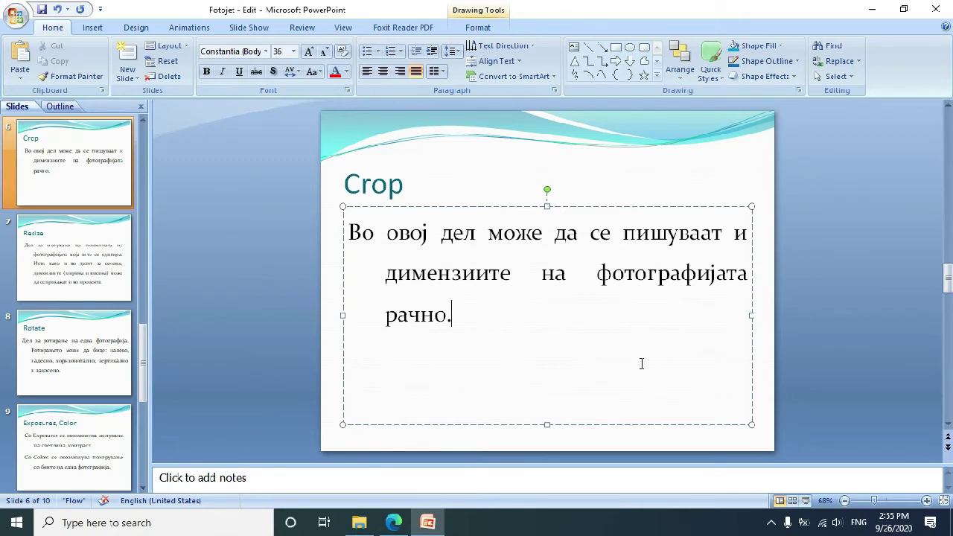
key("Escape")
key("Escape")
key("alt+shift")
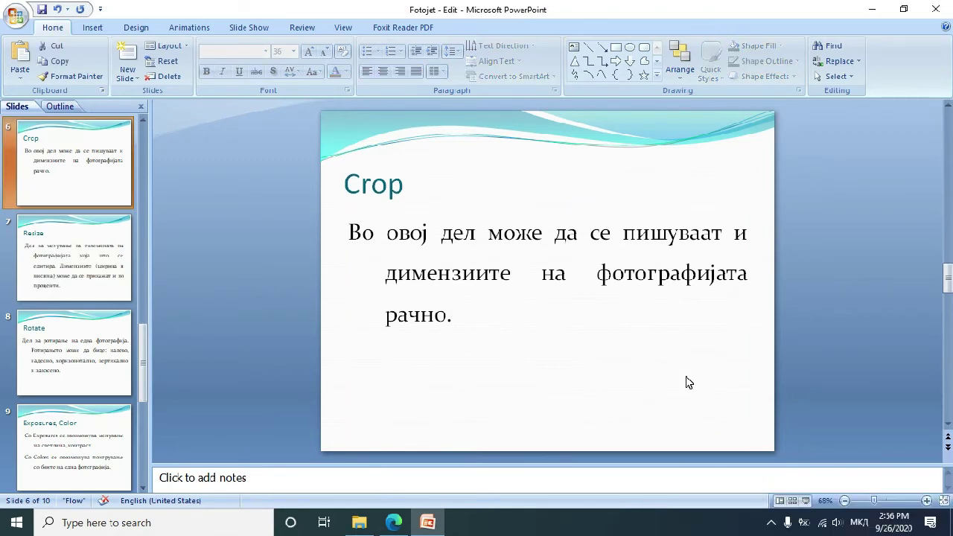
Go to the Resize slide and examine its text on changing photo size and showing dimensions in percentages.
scroll(688, 382, "down", 1)
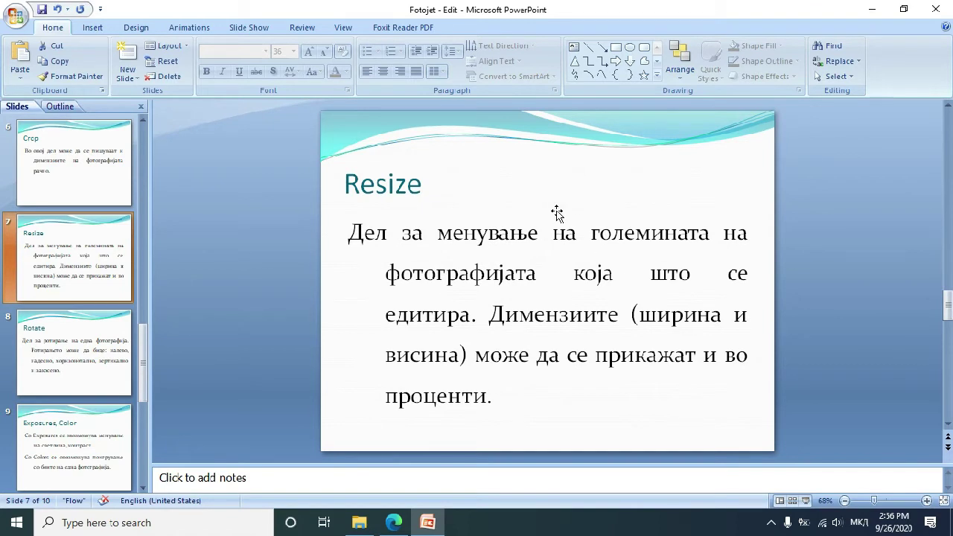
left_click_drag(348, 185, 419, 183)
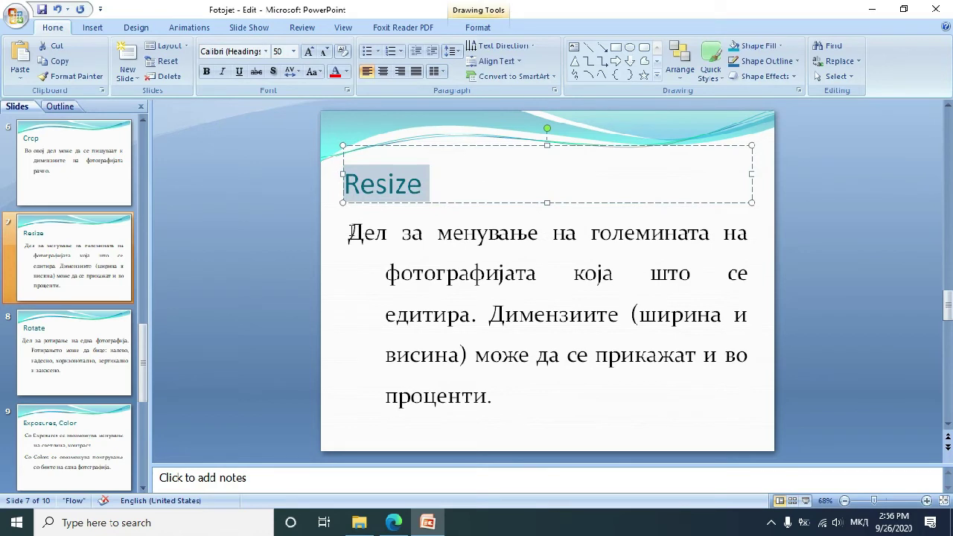
left_click_drag(350, 232, 458, 233)
left_click_drag(557, 228, 753, 231)
left_click_drag(383, 274, 610, 274)
left_click_drag(669, 274, 751, 273)
left_click_drag(385, 316, 744, 387)
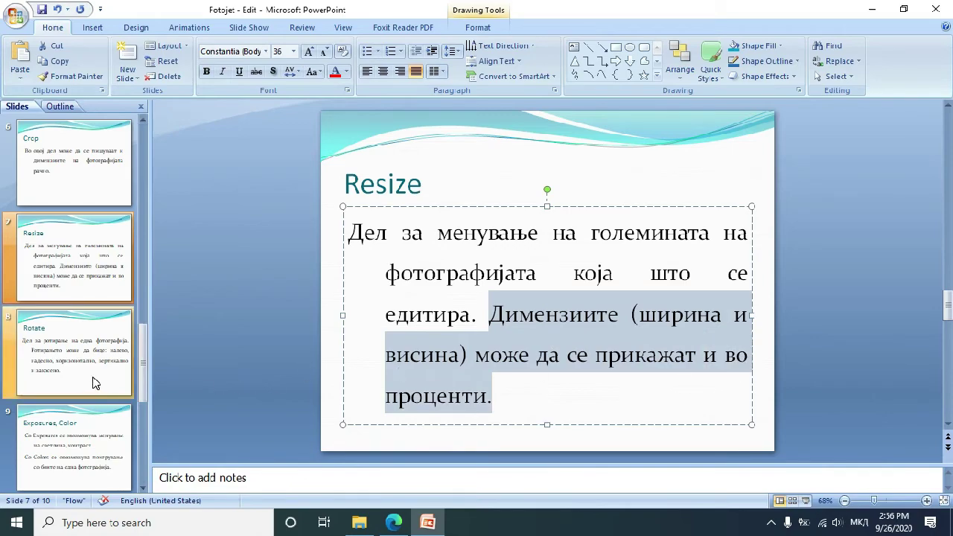
Switch to FotoJet and cancel the pending crop of the lighthouse photo.
left_click(394, 524)
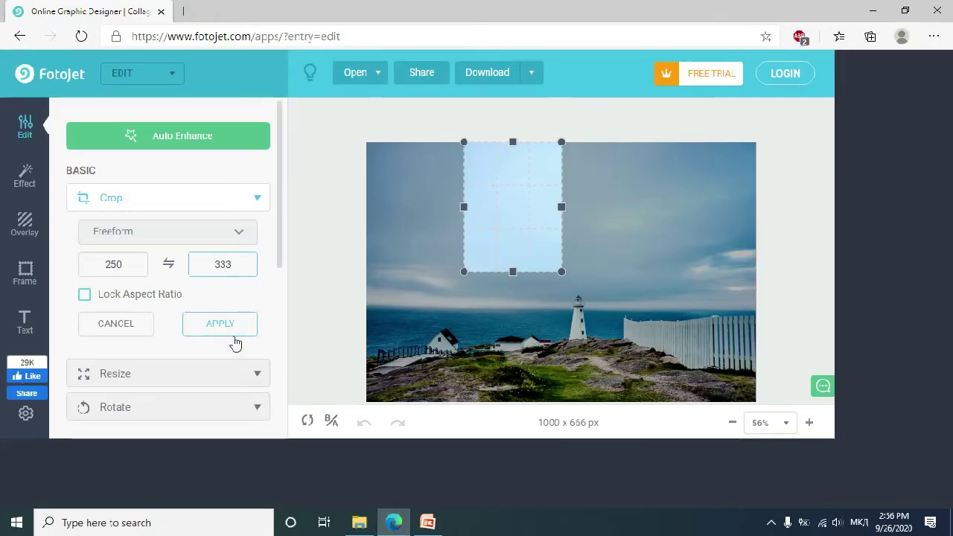
left_click(146, 328)
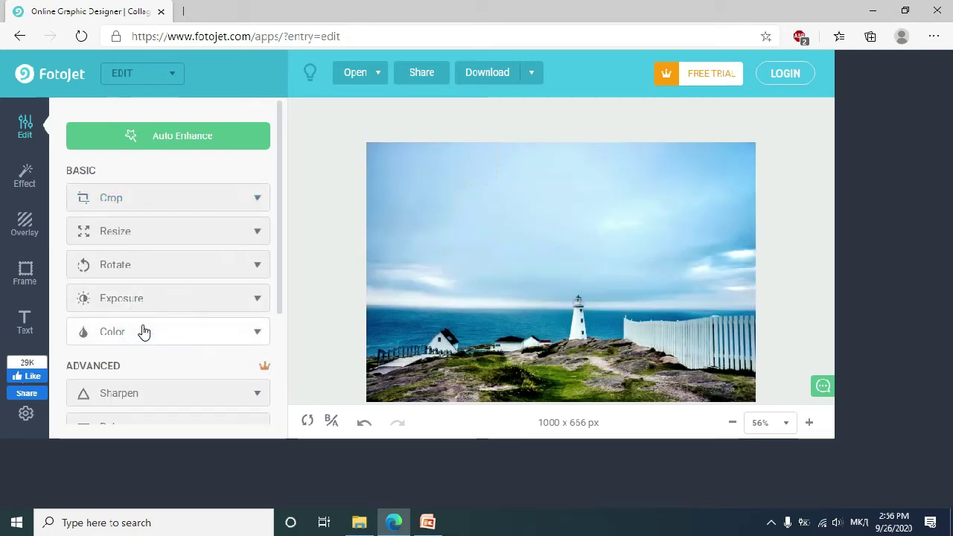
Try resizing the lighthouse photo proportionally, first to a width of 500 px and again to a height of 250 px.
left_click(201, 236)
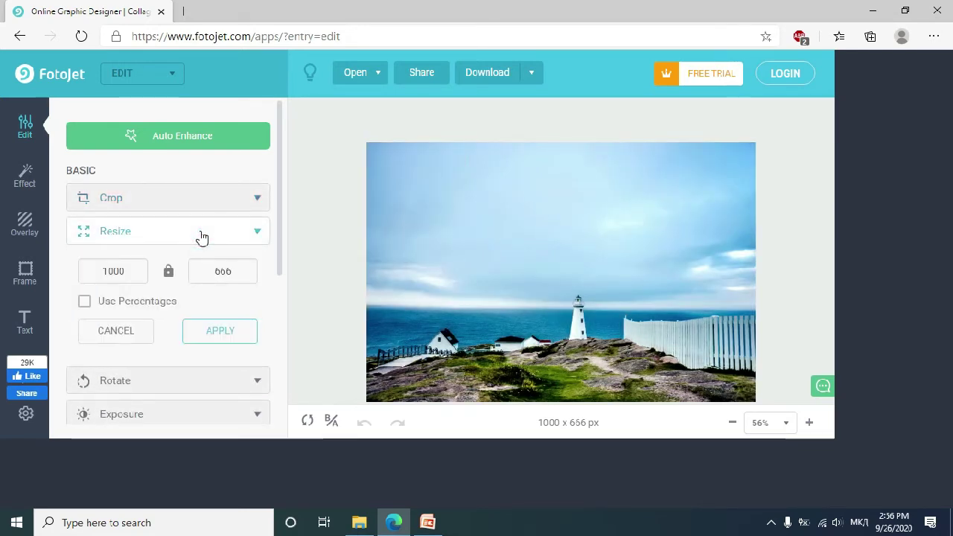
double_click(142, 269)
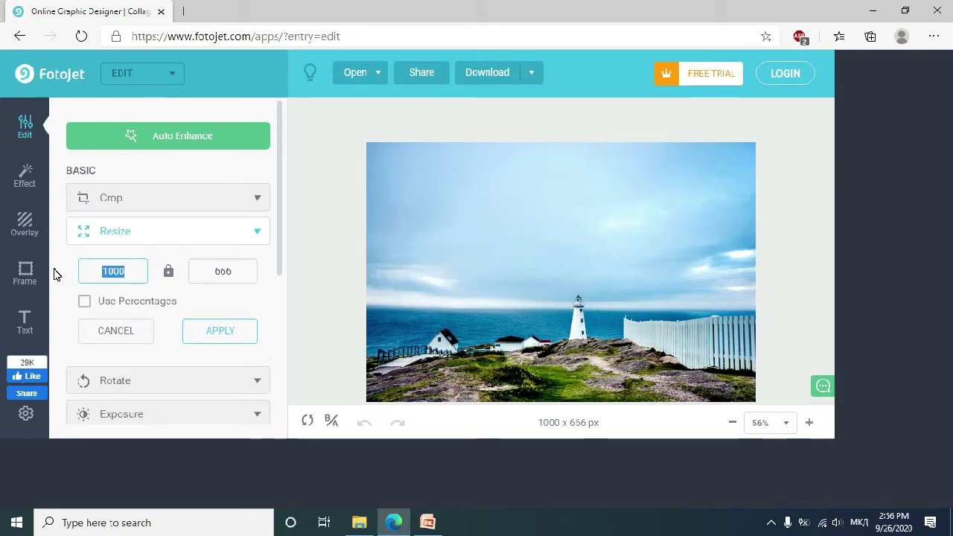
type("500")
left_click(168, 269)
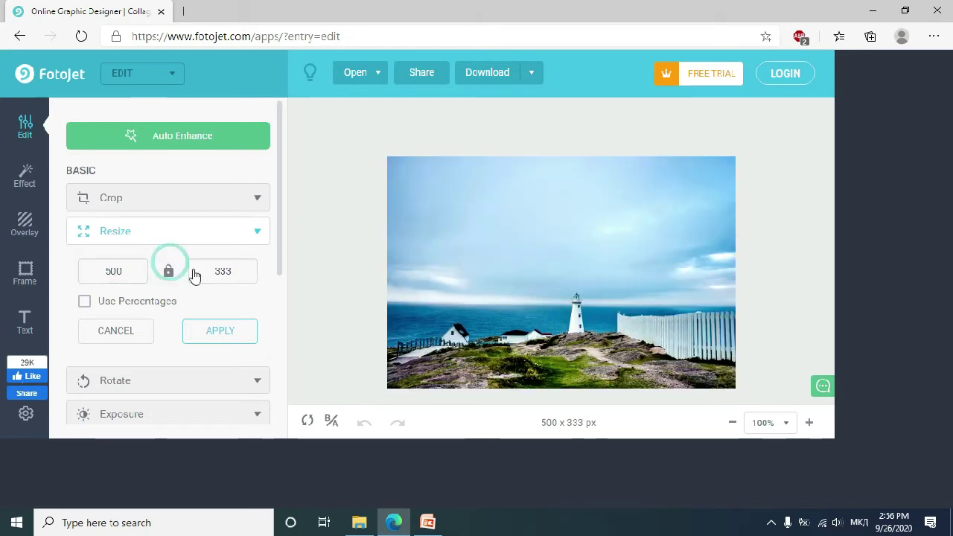
double_click(233, 271)
type("2")
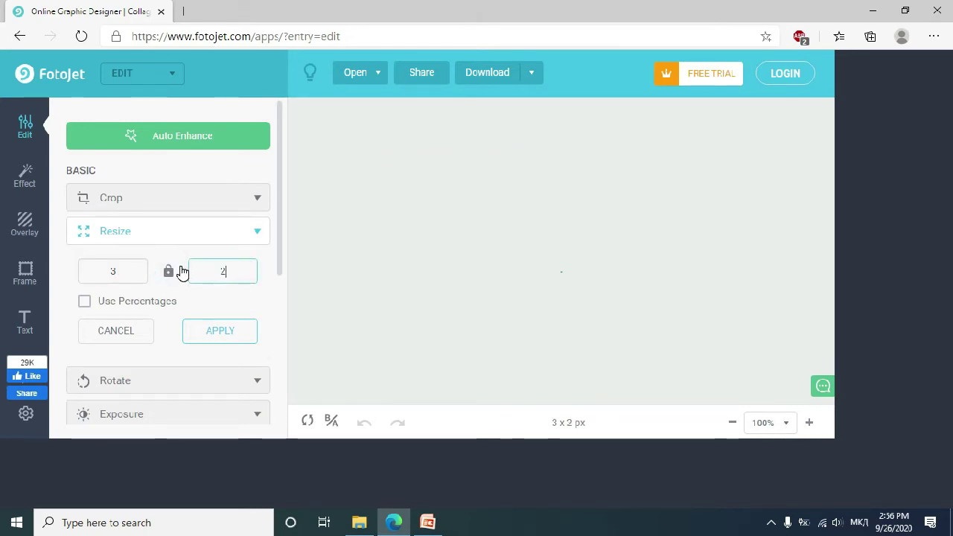
type("50")
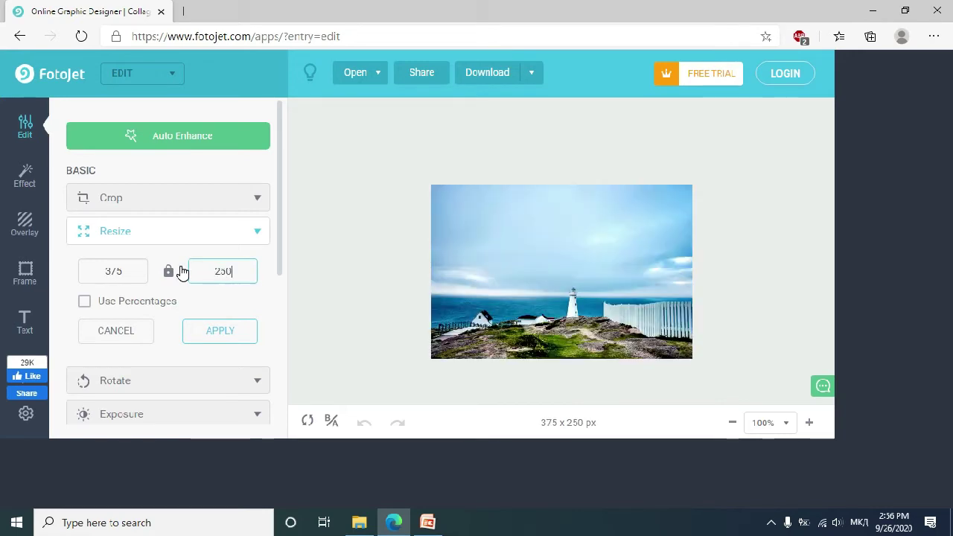
Switch the resize values to percentages and back, set the width to 200 px, and turn Use Percentages on again.
left_click(96, 303)
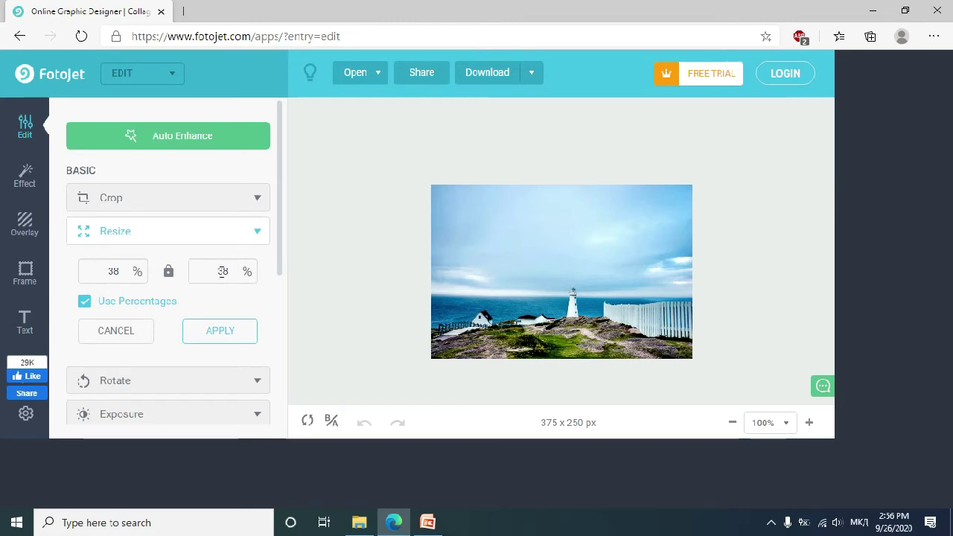
left_click(85, 303)
double_click(104, 272)
type("200")
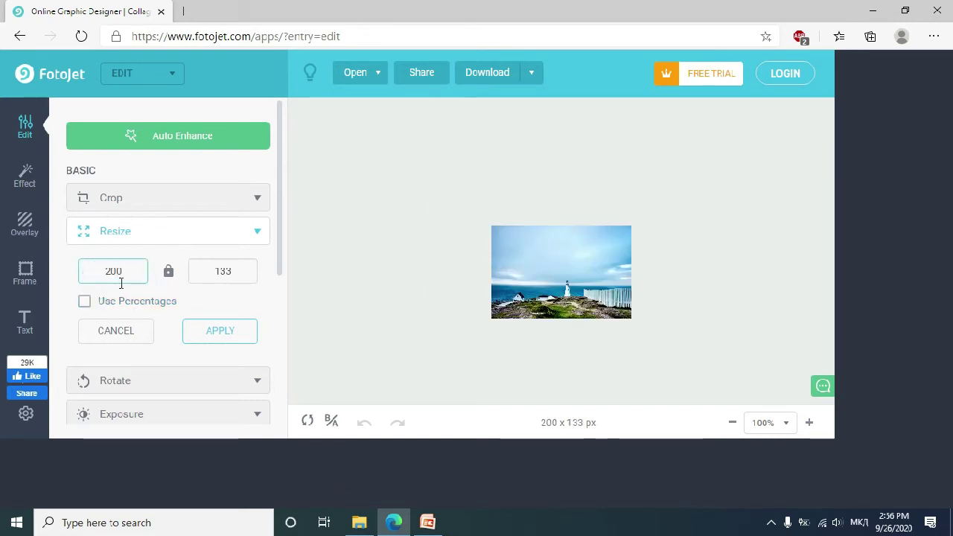
left_click(84, 302)
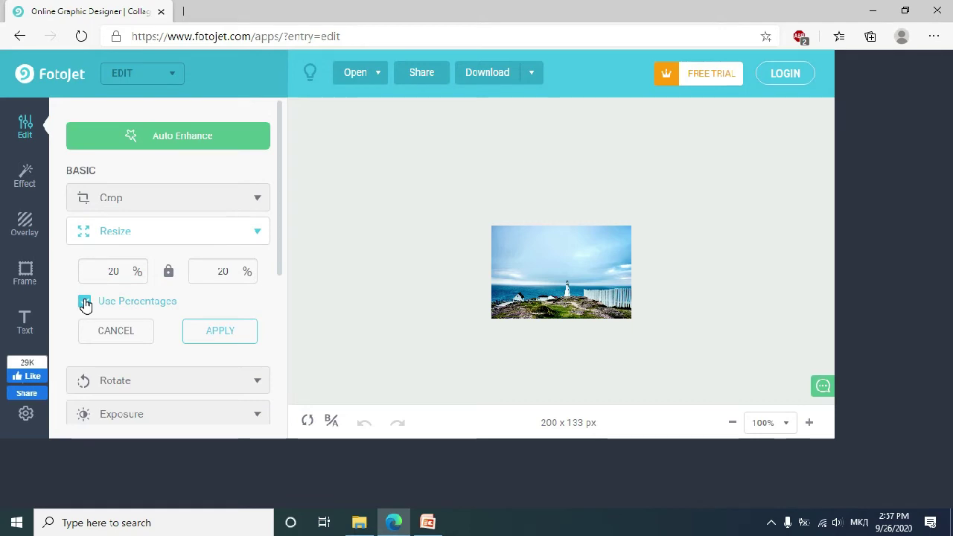
Turn off Use Percentages, set the photo's width to 1000 px and apply the resize.
left_click(85, 302)
double_click(112, 273)
type("1000")
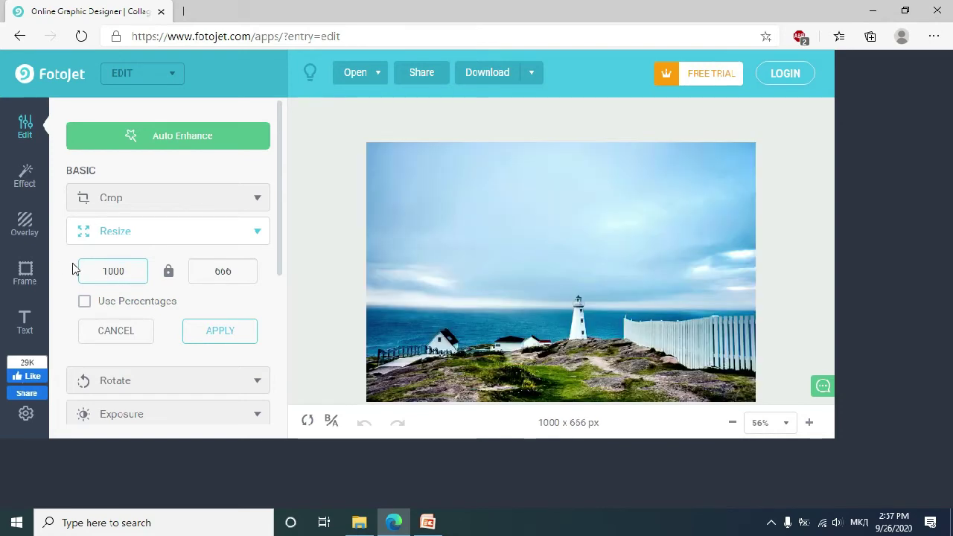
left_click(243, 326)
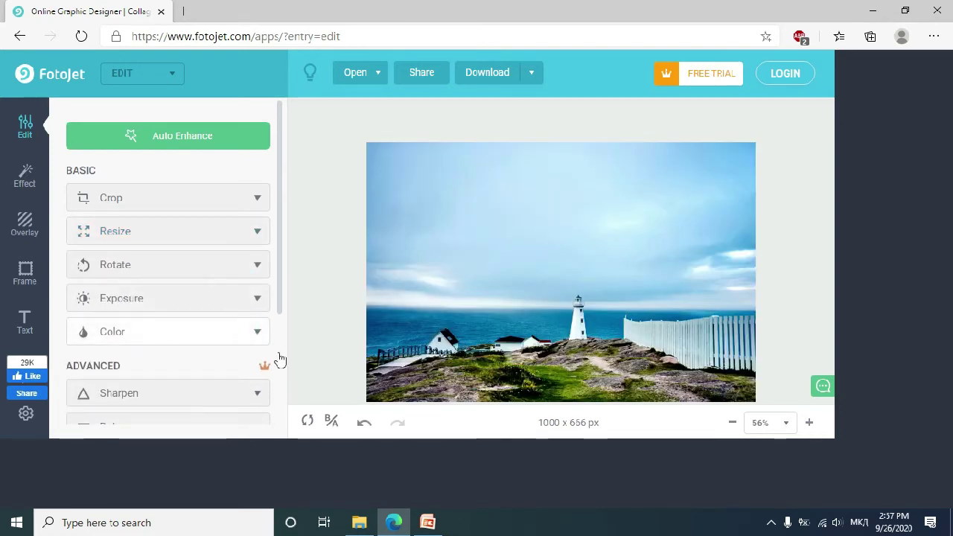
Switch to PowerPoint, open the Rotate slide and examine its text on the available photo rotation directions.
left_click(428, 523)
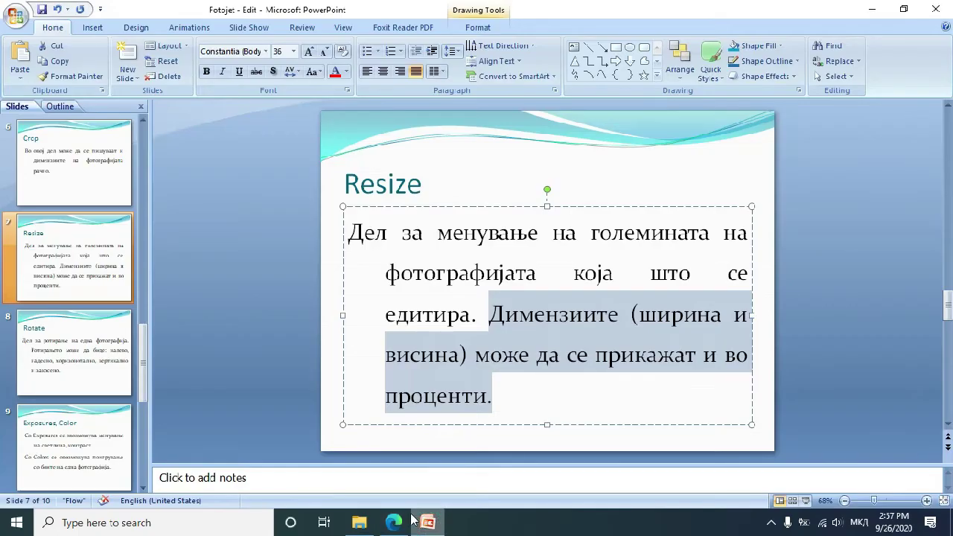
left_click(123, 360)
left_click_drag(339, 233, 743, 231)
left_click_drag(376, 276, 734, 348)
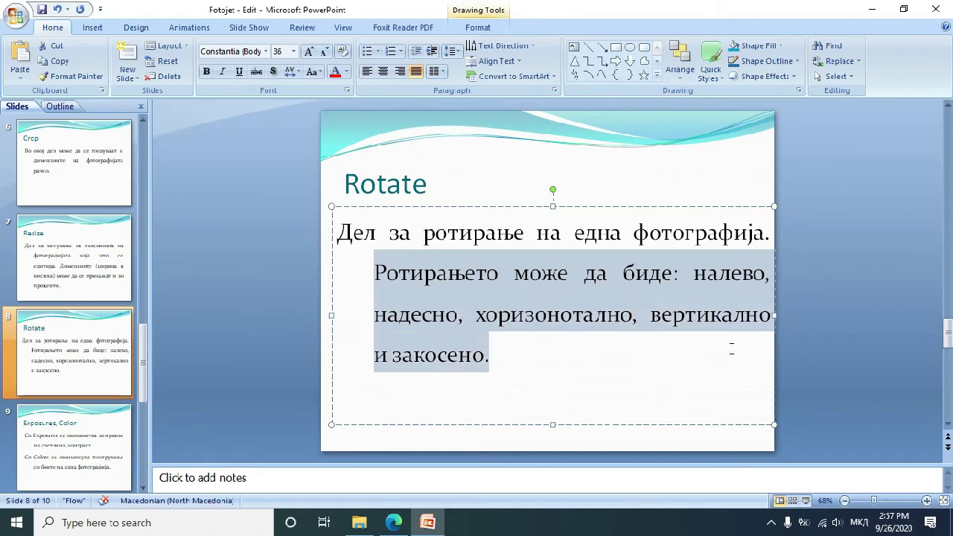
left_click(281, 320)
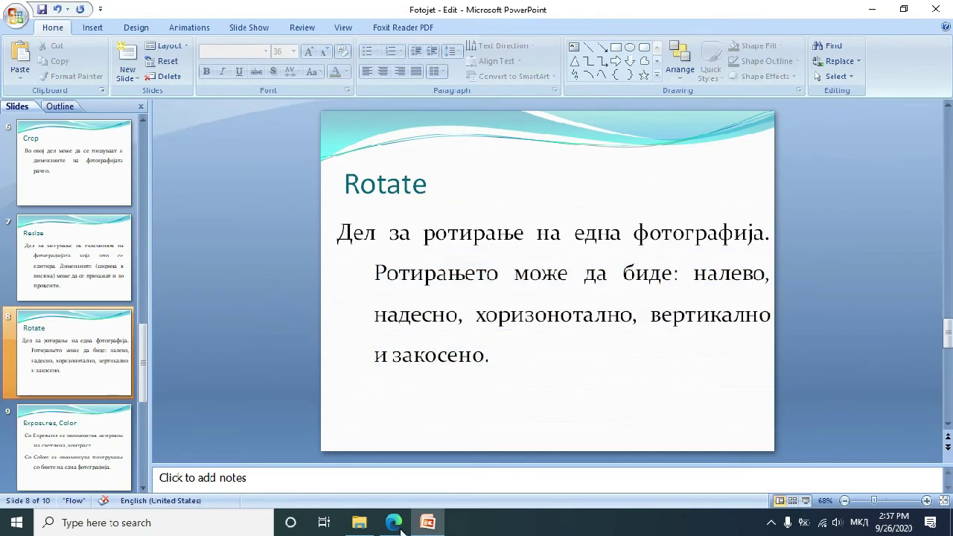
Switch to FotoJet and use Rotate to turn the lighthouse photo left four times through a full turn.
key("alt+Tab")
left_click(233, 264)
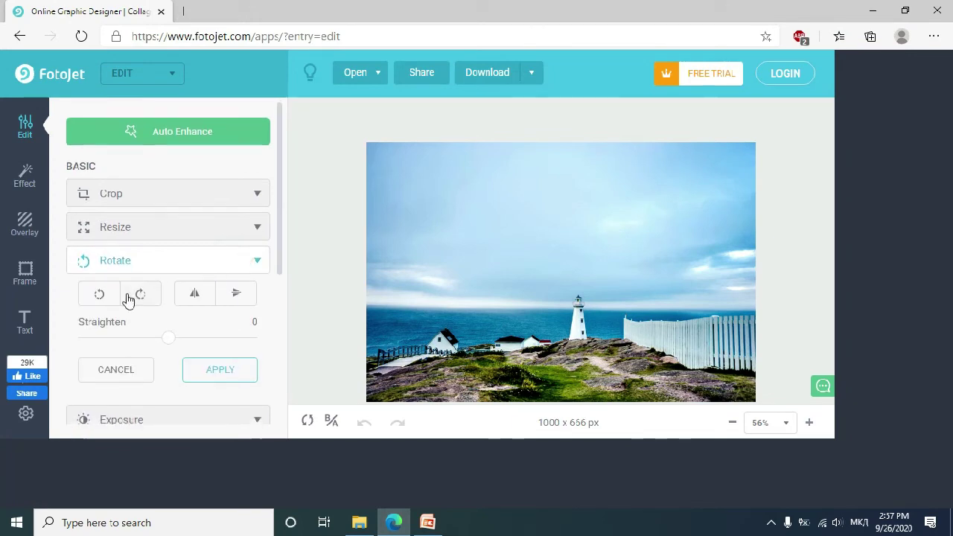
left_click(103, 296)
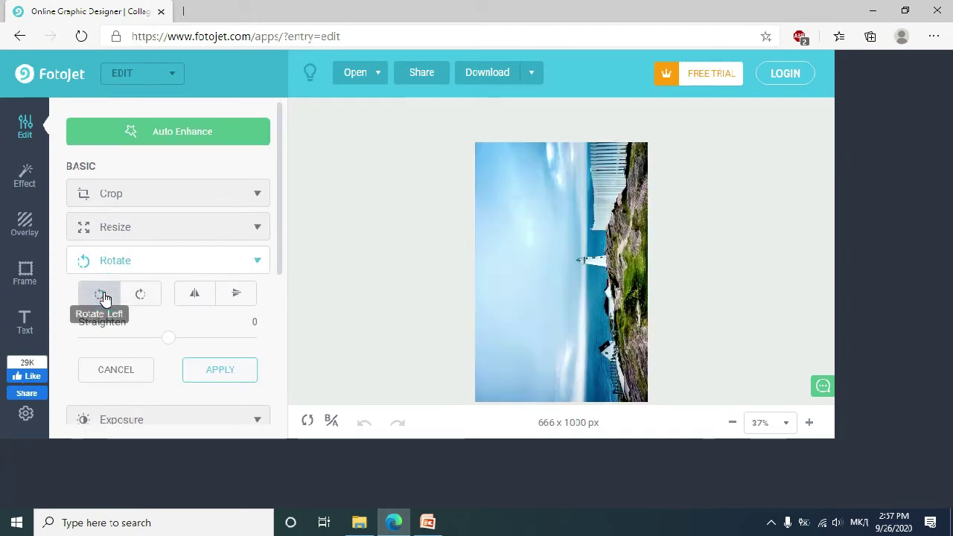
left_click(102, 296)
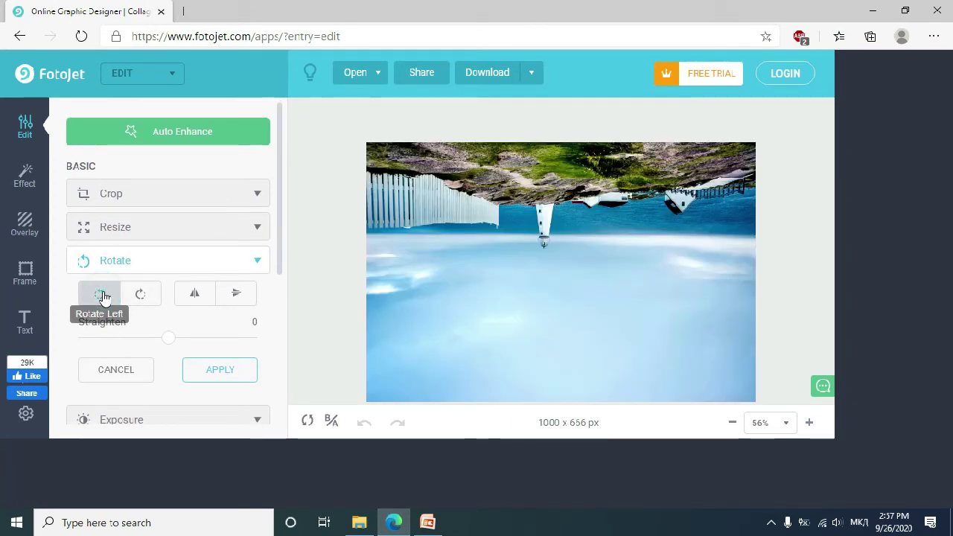
left_click(103, 296)
left_click(103, 297)
Rotate the photo right four times through a full turn.
left_click(131, 298)
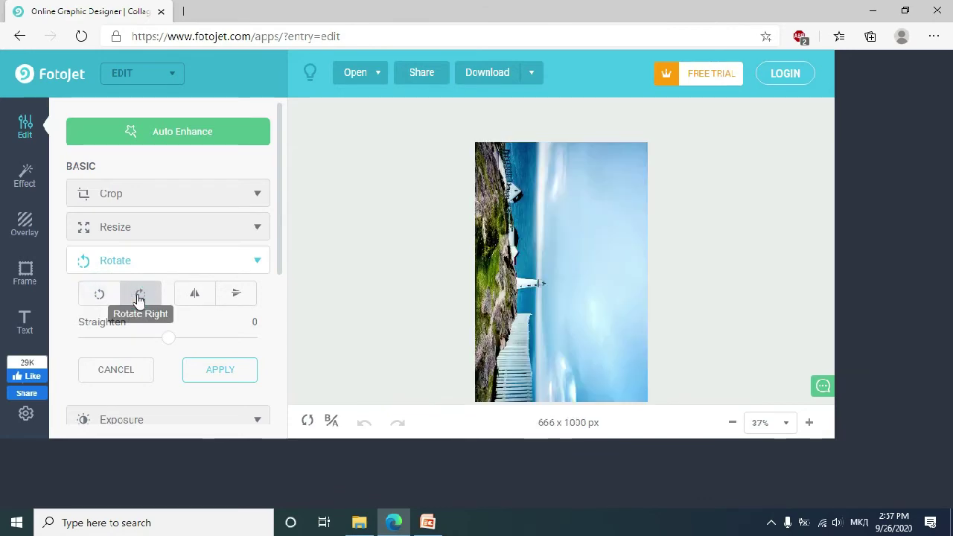
left_click(134, 297)
left_click(136, 295)
left_click(135, 295)
Try flipping the photo horizontally and back, and vertically and back.
left_click(195, 295)
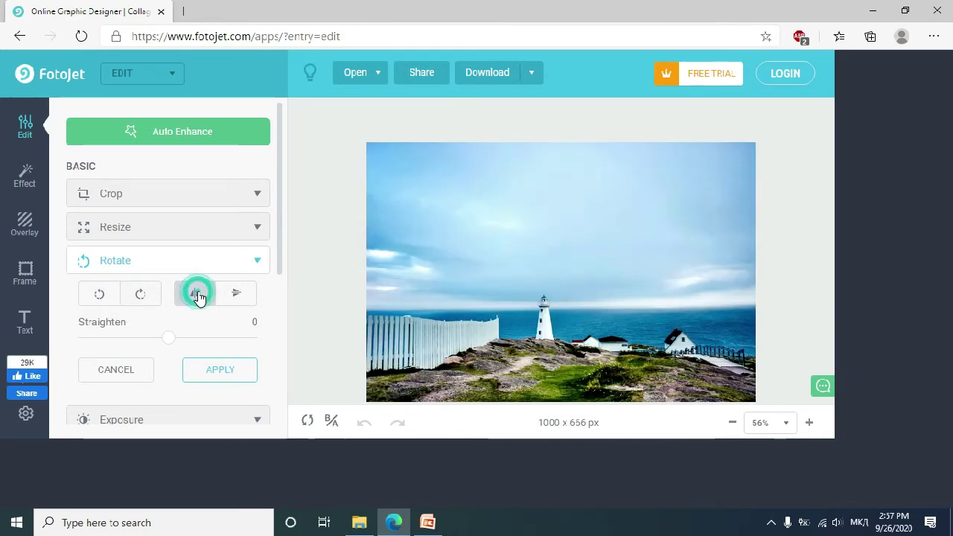
left_click(195, 295)
left_click(237, 294)
left_click(237, 294)
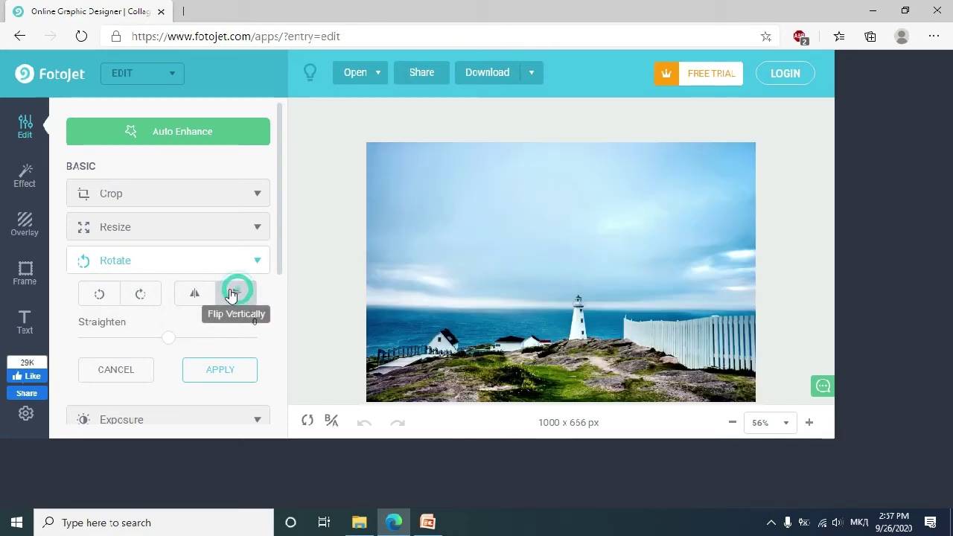
Flip the photo vertically and horizontally, reverse the vertical flip, and apply the rotation settings with the photo mirrored horizontally.
left_click(236, 293)
left_click(197, 295)
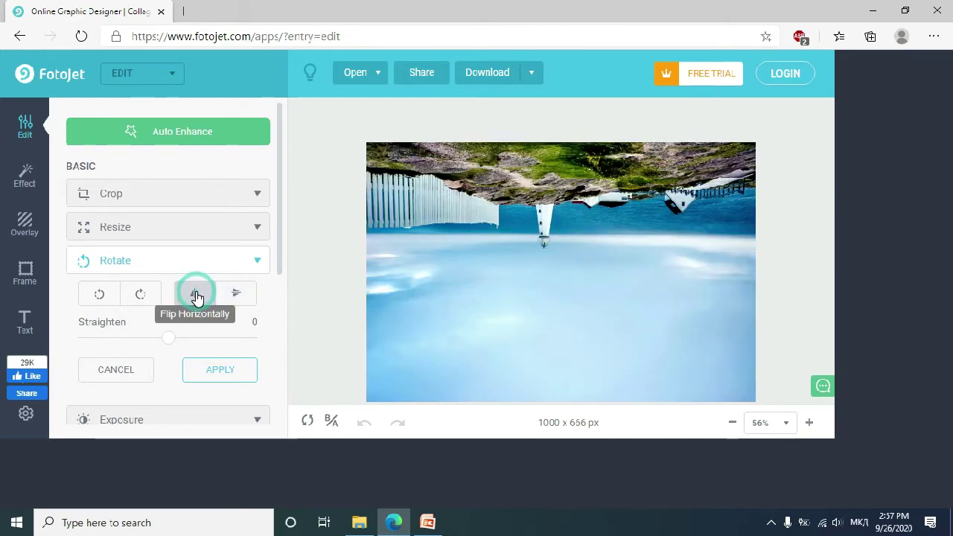
left_click(235, 296)
left_click(205, 298)
left_click(207, 300)
left_click(259, 372)
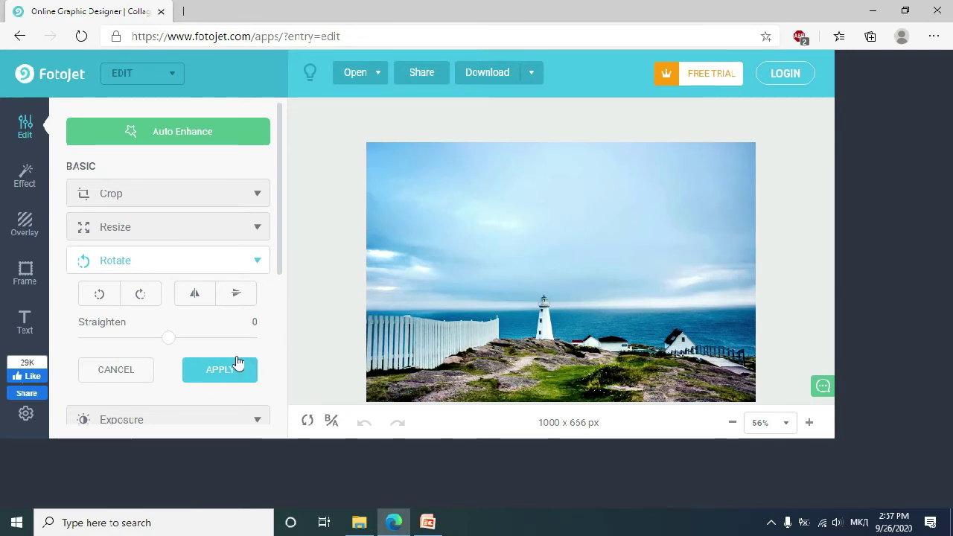
left_click(227, 375)
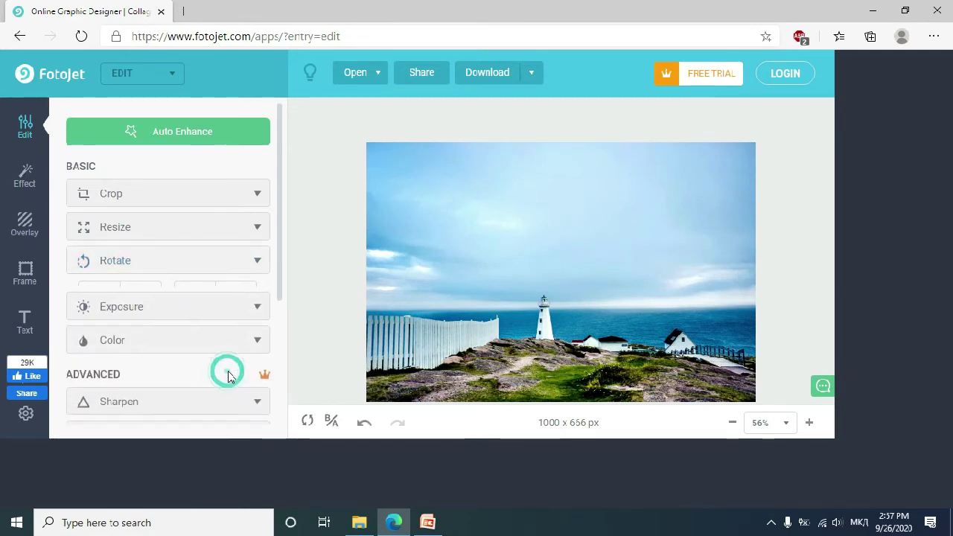
Switch to PowerPoint, open the Exposures, Color slide and highlight its paragraph about Exposures.
scroll(227, 359, "down", 3)
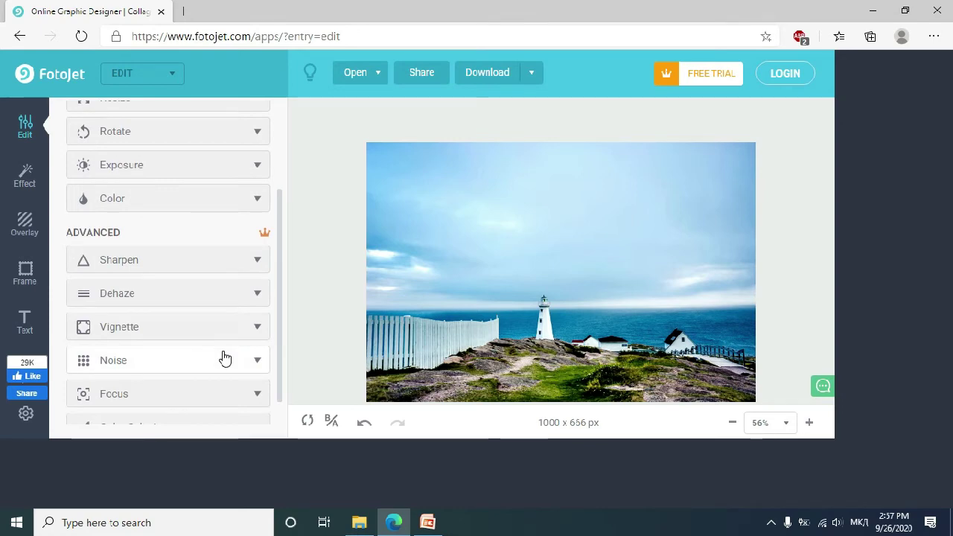
left_click(428, 523)
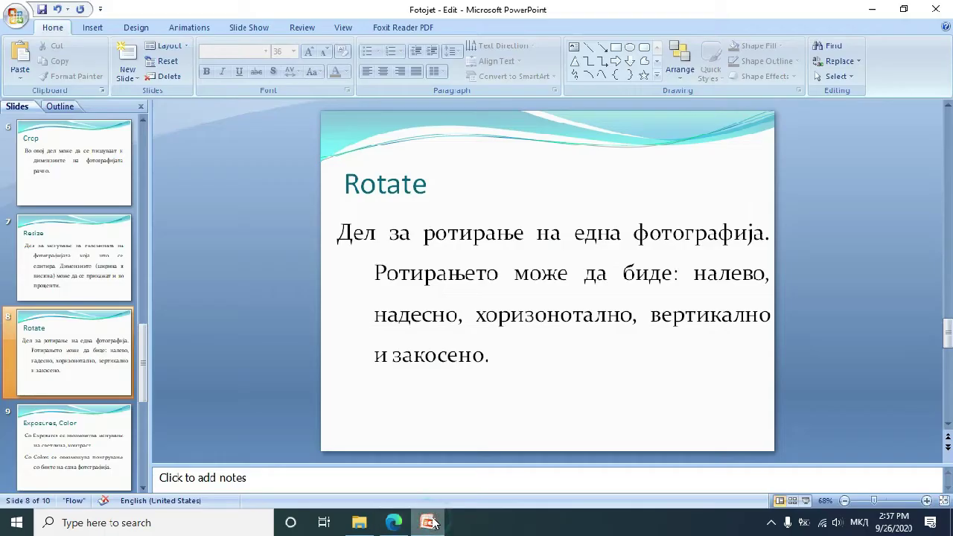
left_click(99, 441)
left_click_drag(350, 233, 645, 269)
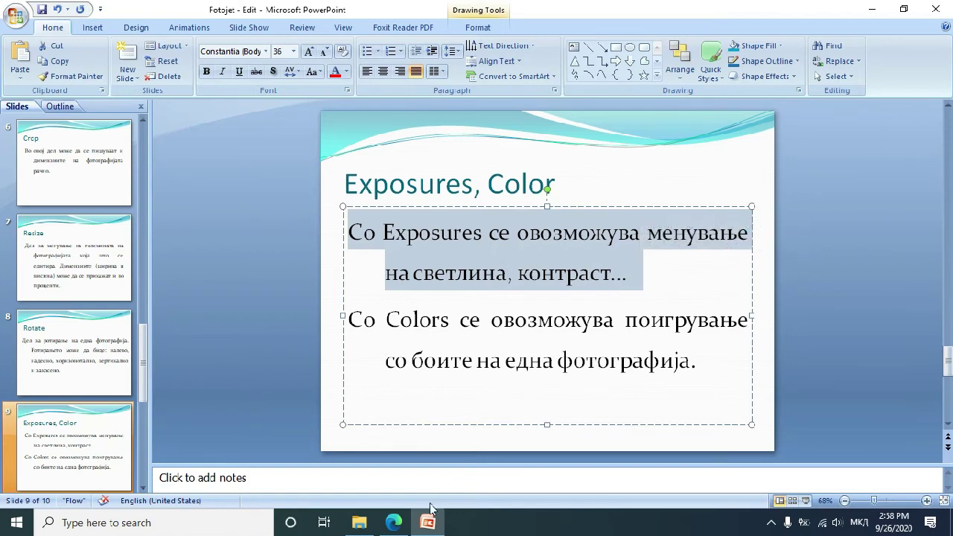
Switch to FotoJet, set Exposure 14, Brightness 11, Contrast -100 and Highlights -67, lower Shadows, and apply the exposure changes.
left_click(407, 526)
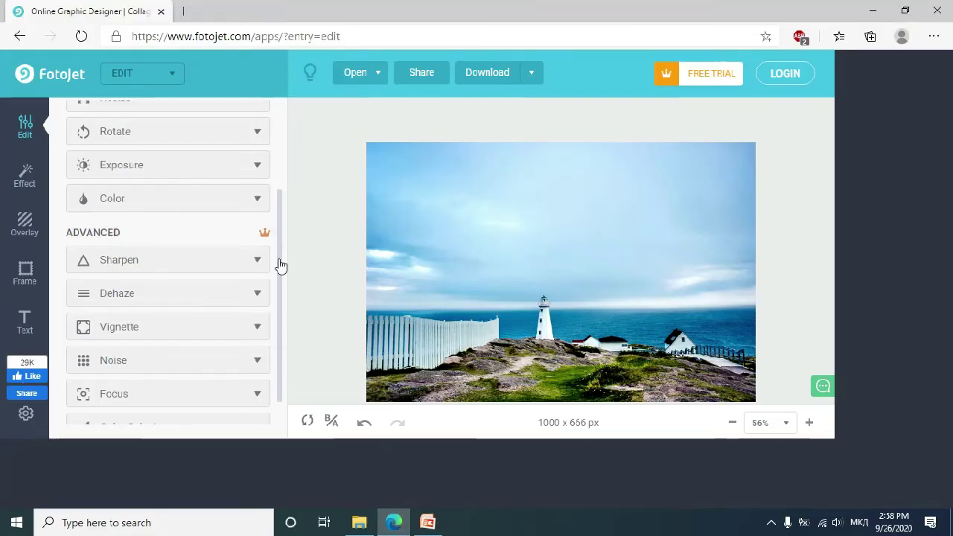
left_click(223, 165)
left_click_drag(170, 221, 178, 246)
left_click(170, 244)
left_click_drag(167, 278, 91, 277)
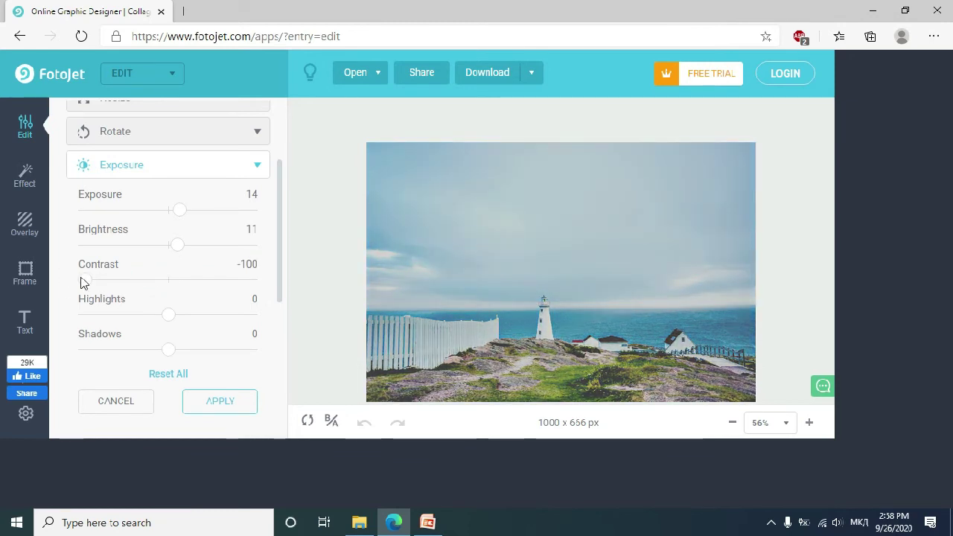
left_click_drag(166, 318, 114, 316)
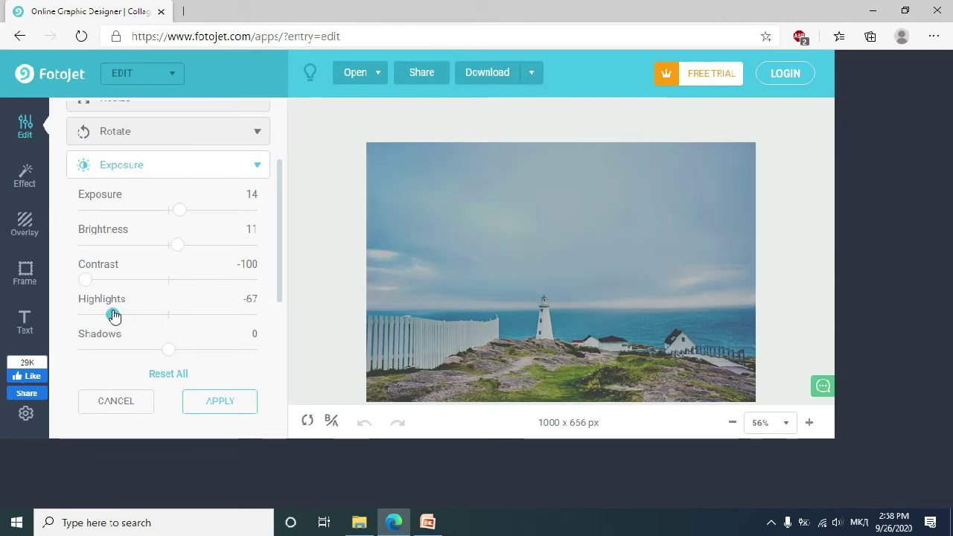
left_click_drag(170, 349, 121, 350)
left_click(223, 405)
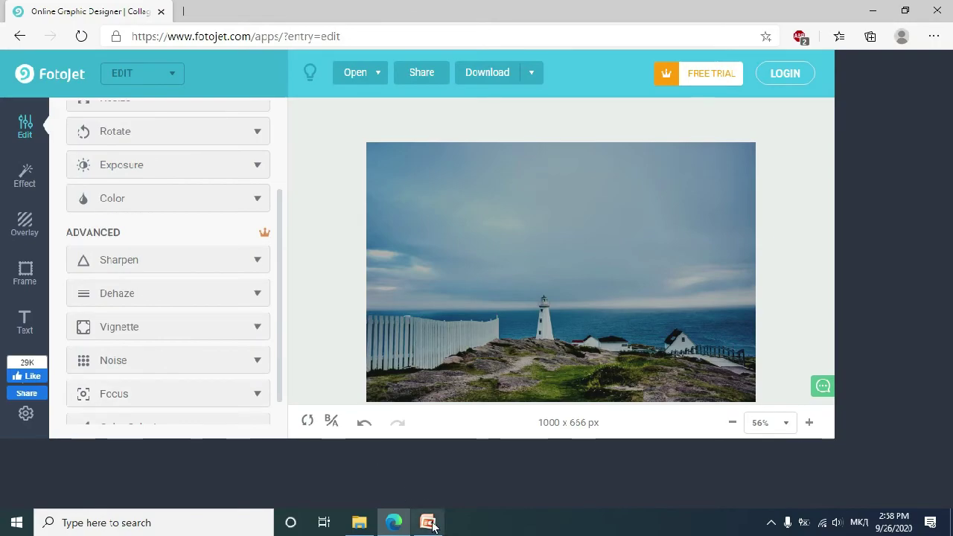
Switch to PowerPoint and examine the paragraph about Colors on the Exposures, Color slide.
key("alt+Tab")
left_click_drag(347, 319, 732, 378)
left_click(838, 300)
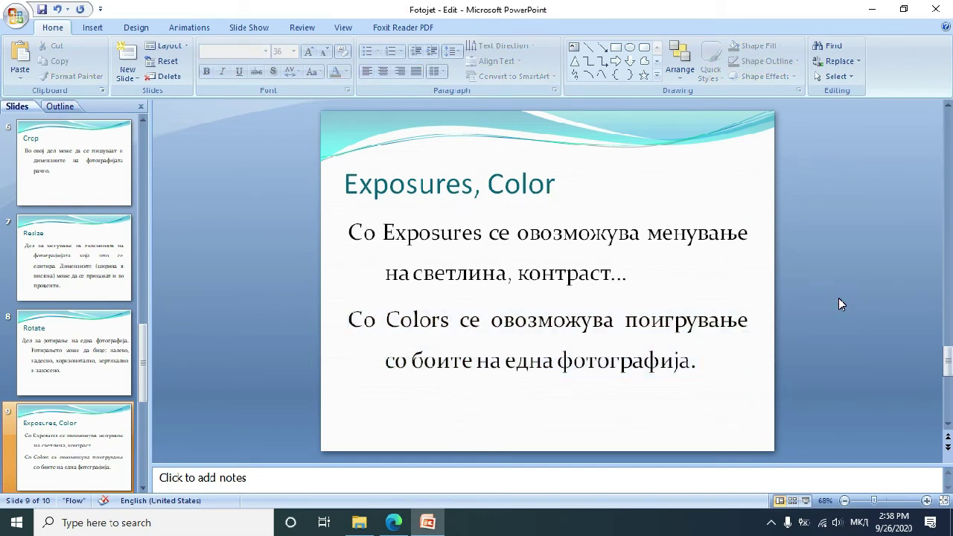
Switch to FotoJet, set the photo's color Temperature to 100, raise Tint towards purple to its maximum, and apply the color changes.
left_click(394, 523)
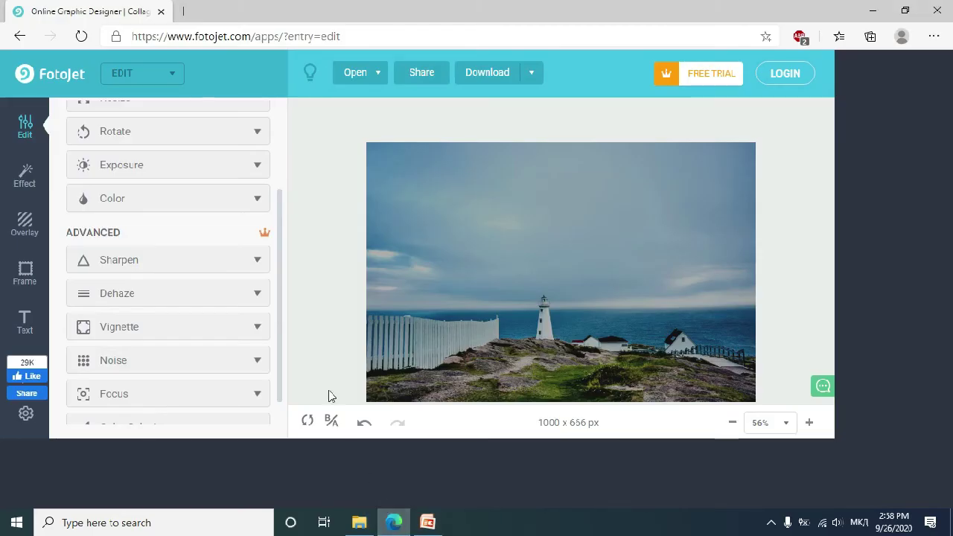
left_click(252, 205)
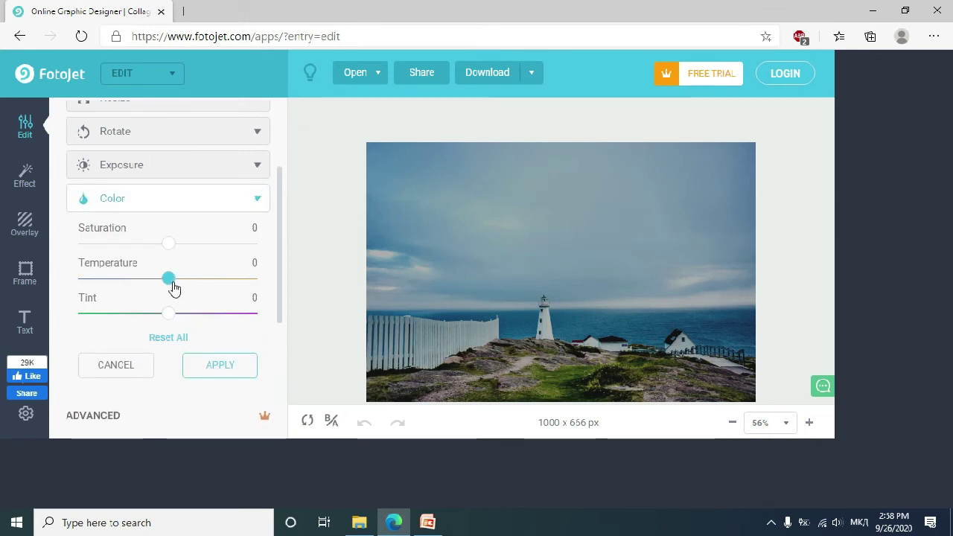
left_click_drag(173, 289, 271, 292)
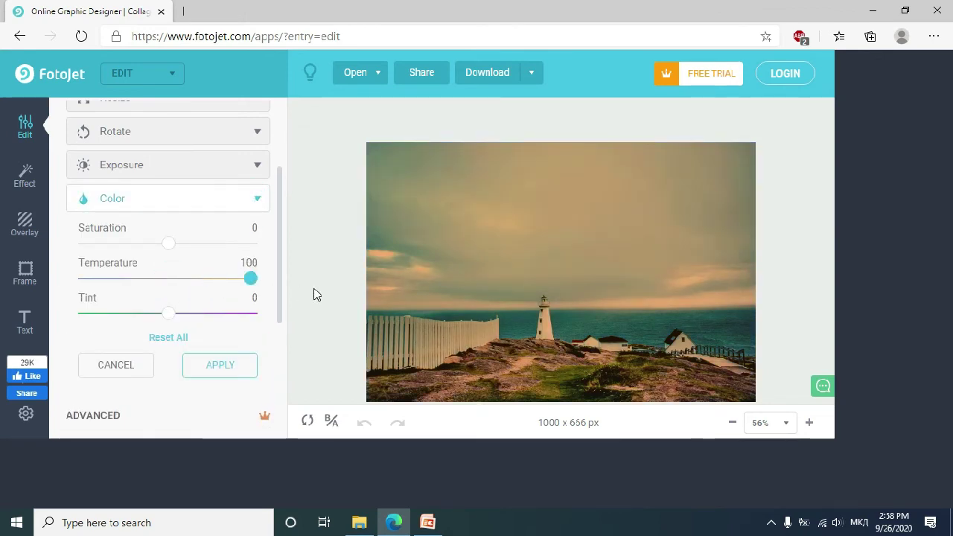
left_click_drag(171, 314, 283, 339)
left_click(227, 367)
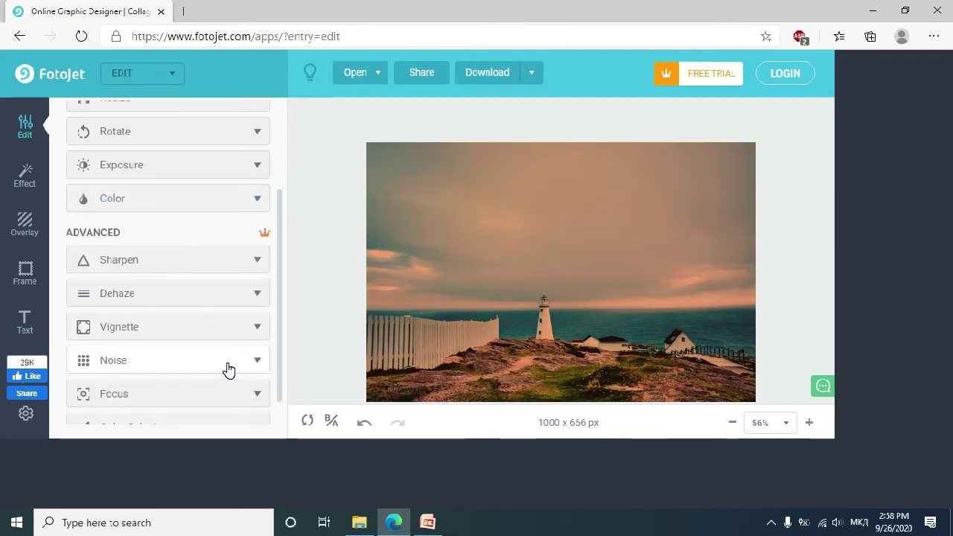
Switch to PowerPoint, open the Advanced slide on Pro user options and highlight its list from Остирна to Color Splash.
key("alt+Tab")
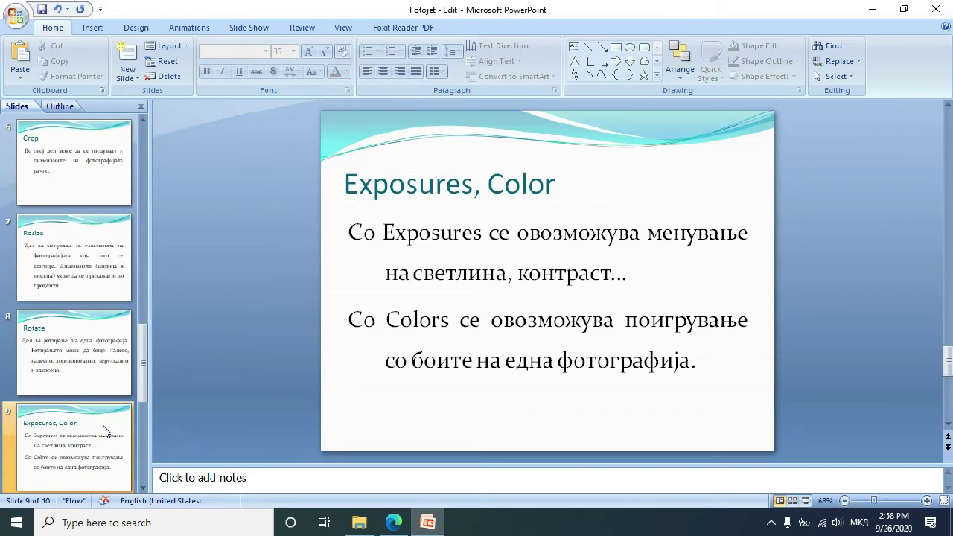
scroll(105, 428, "down", 3)
left_click(102, 340)
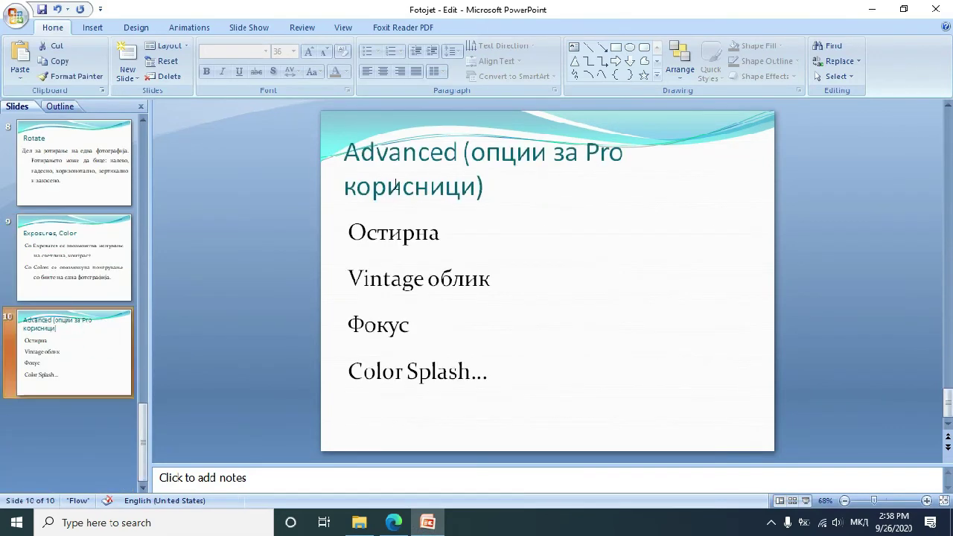
left_click(348, 232)
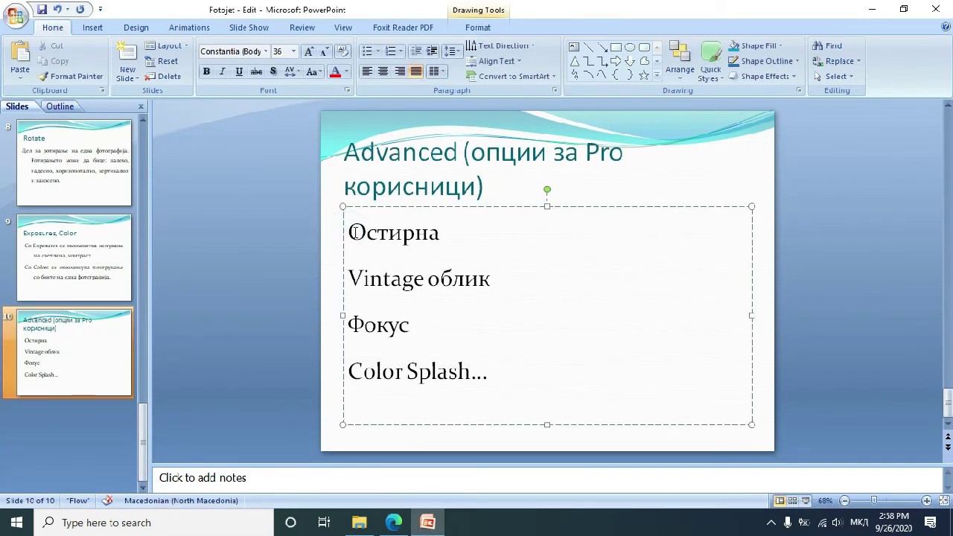
left_click_drag(356, 233, 529, 365)
Switch to FotoJet, try to apply Sharpen at intensity 100, dismiss the sign-up offer and cancel the sharpening.
left_click(394, 512)
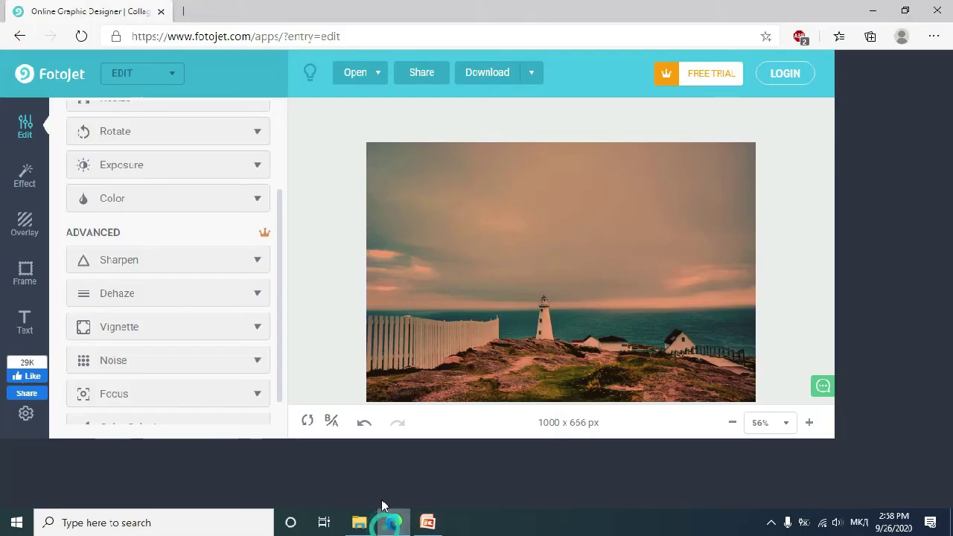
left_click(262, 261)
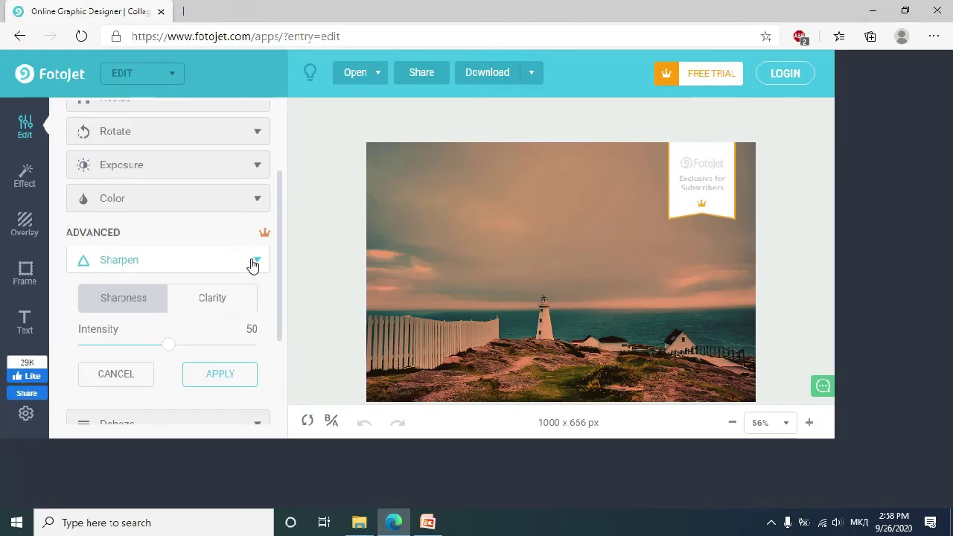
left_click_drag(169, 347, 249, 366)
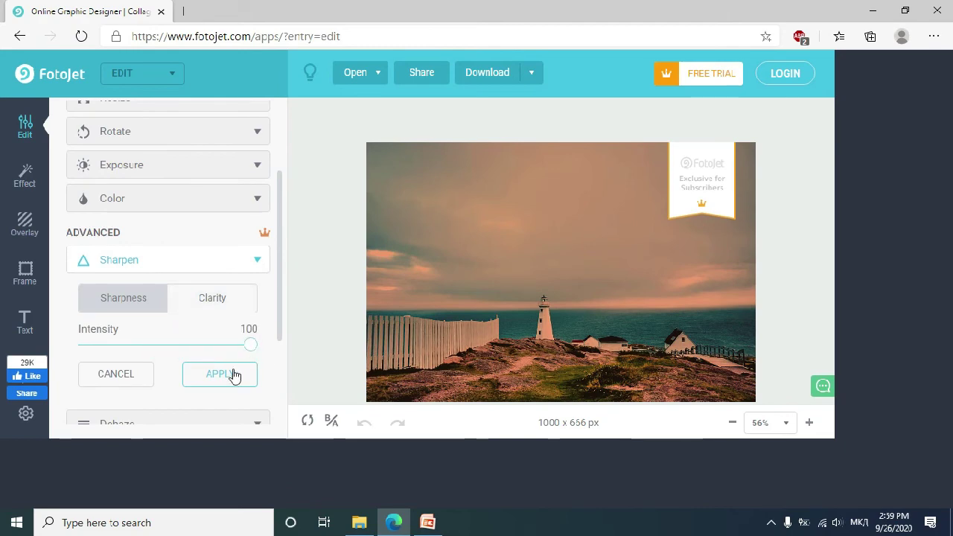
left_click(223, 375)
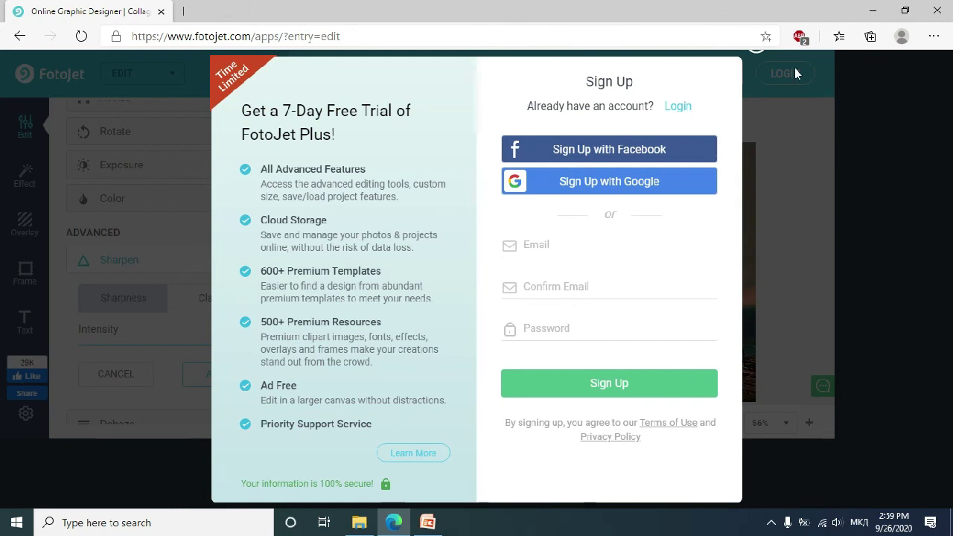
left_click(754, 51)
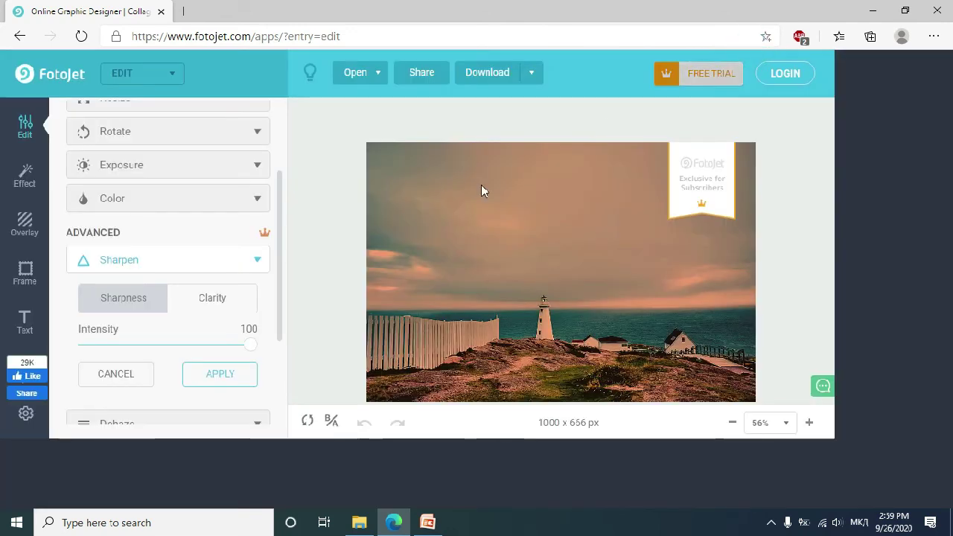
left_click(149, 374)
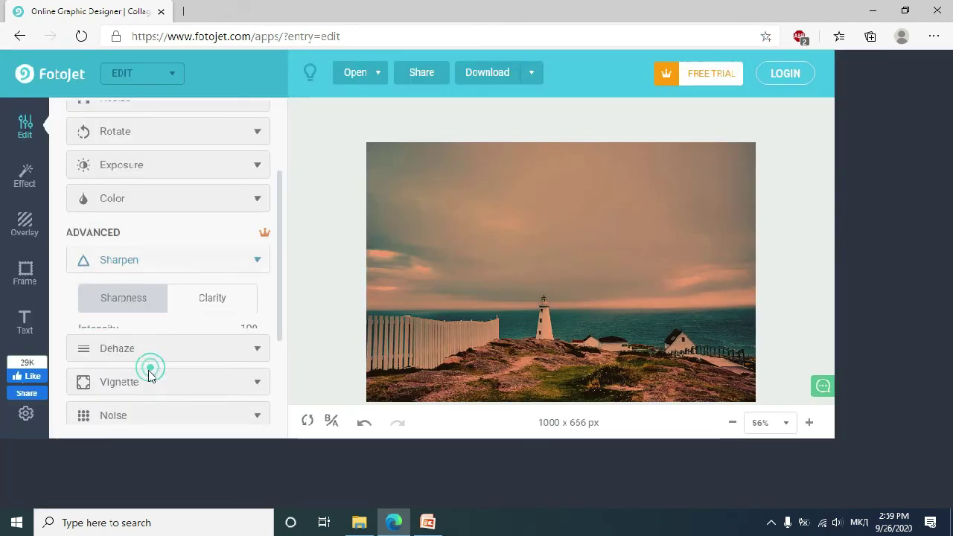
Download the edited photo for free as a JPG named FotoJet and close the download dialog.
left_click(502, 78)
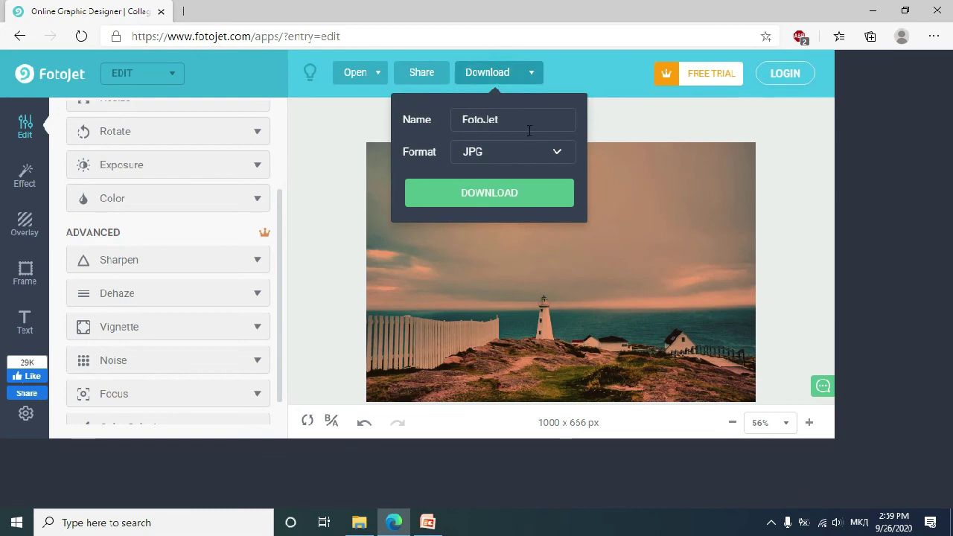
left_click(535, 158)
left_click(398, 166)
left_click(431, 194)
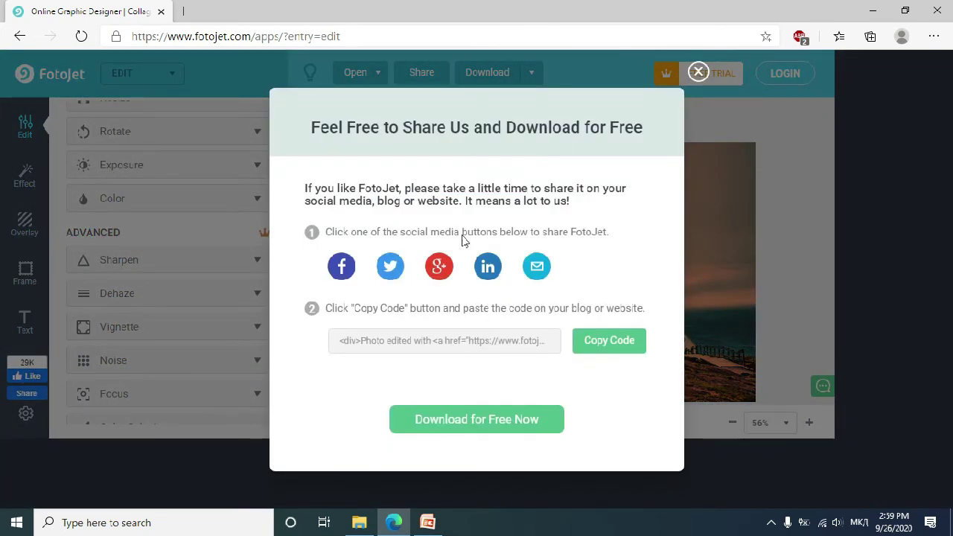
left_click(526, 421)
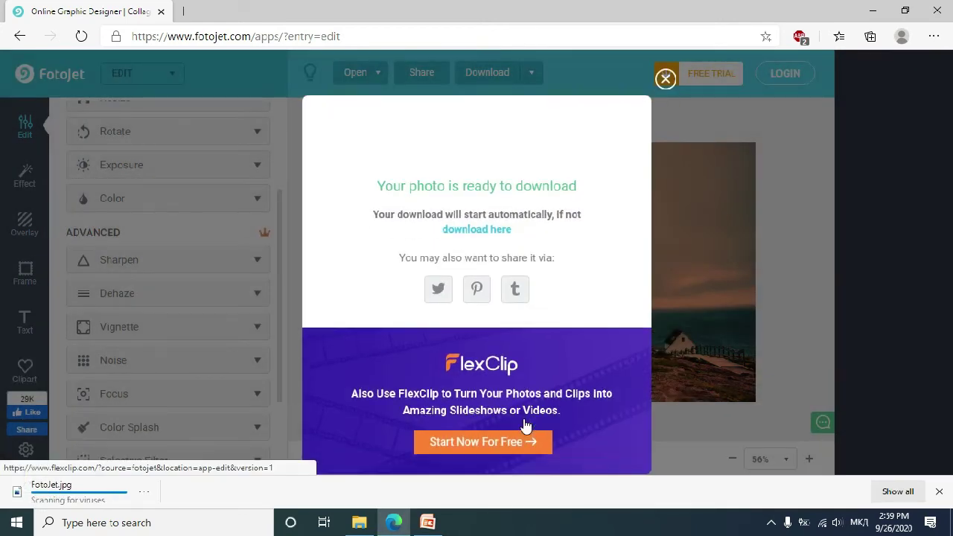
left_click(666, 79)
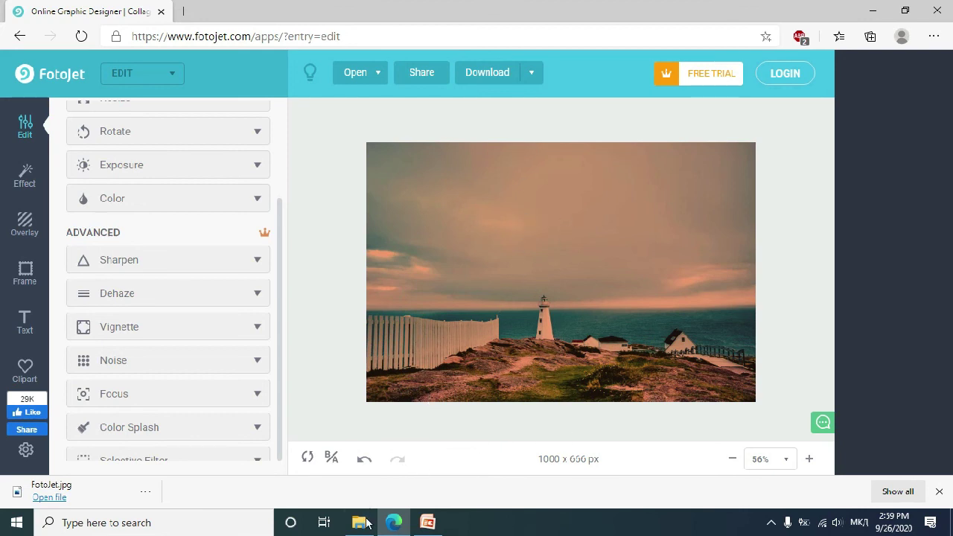
Switch to File Explorer and open the Fotojet - Effects presentation from Local Disk (E:).
mouse_move(361, 518)
left_click(394, 455)
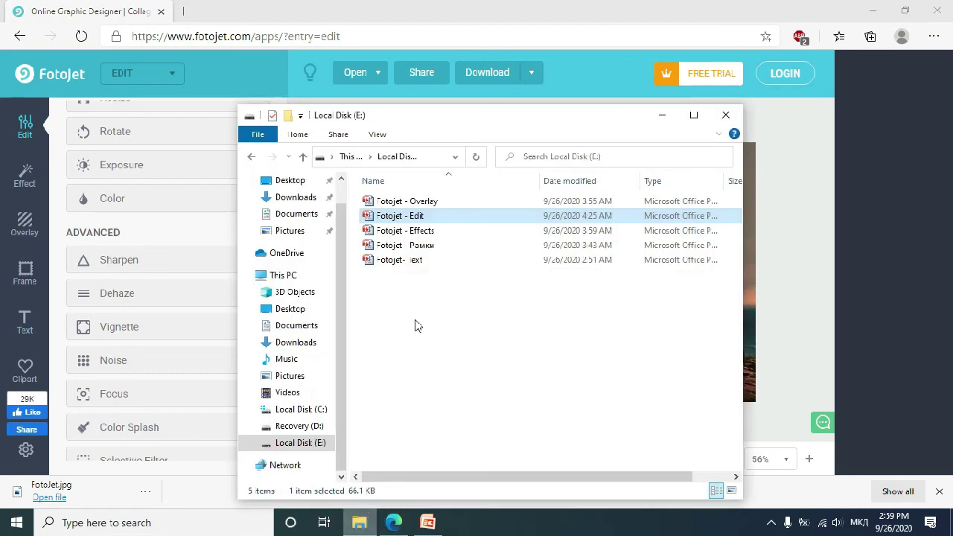
double_click(447, 230)
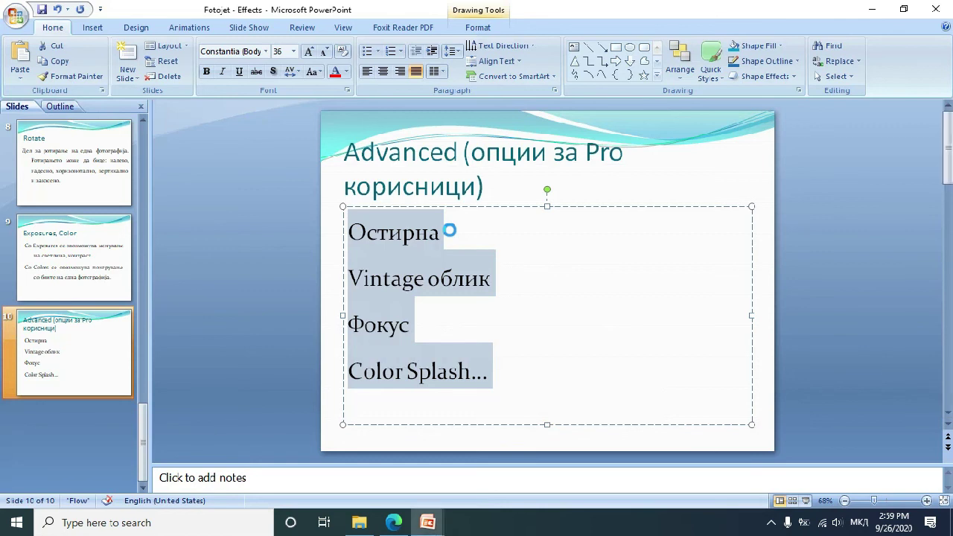